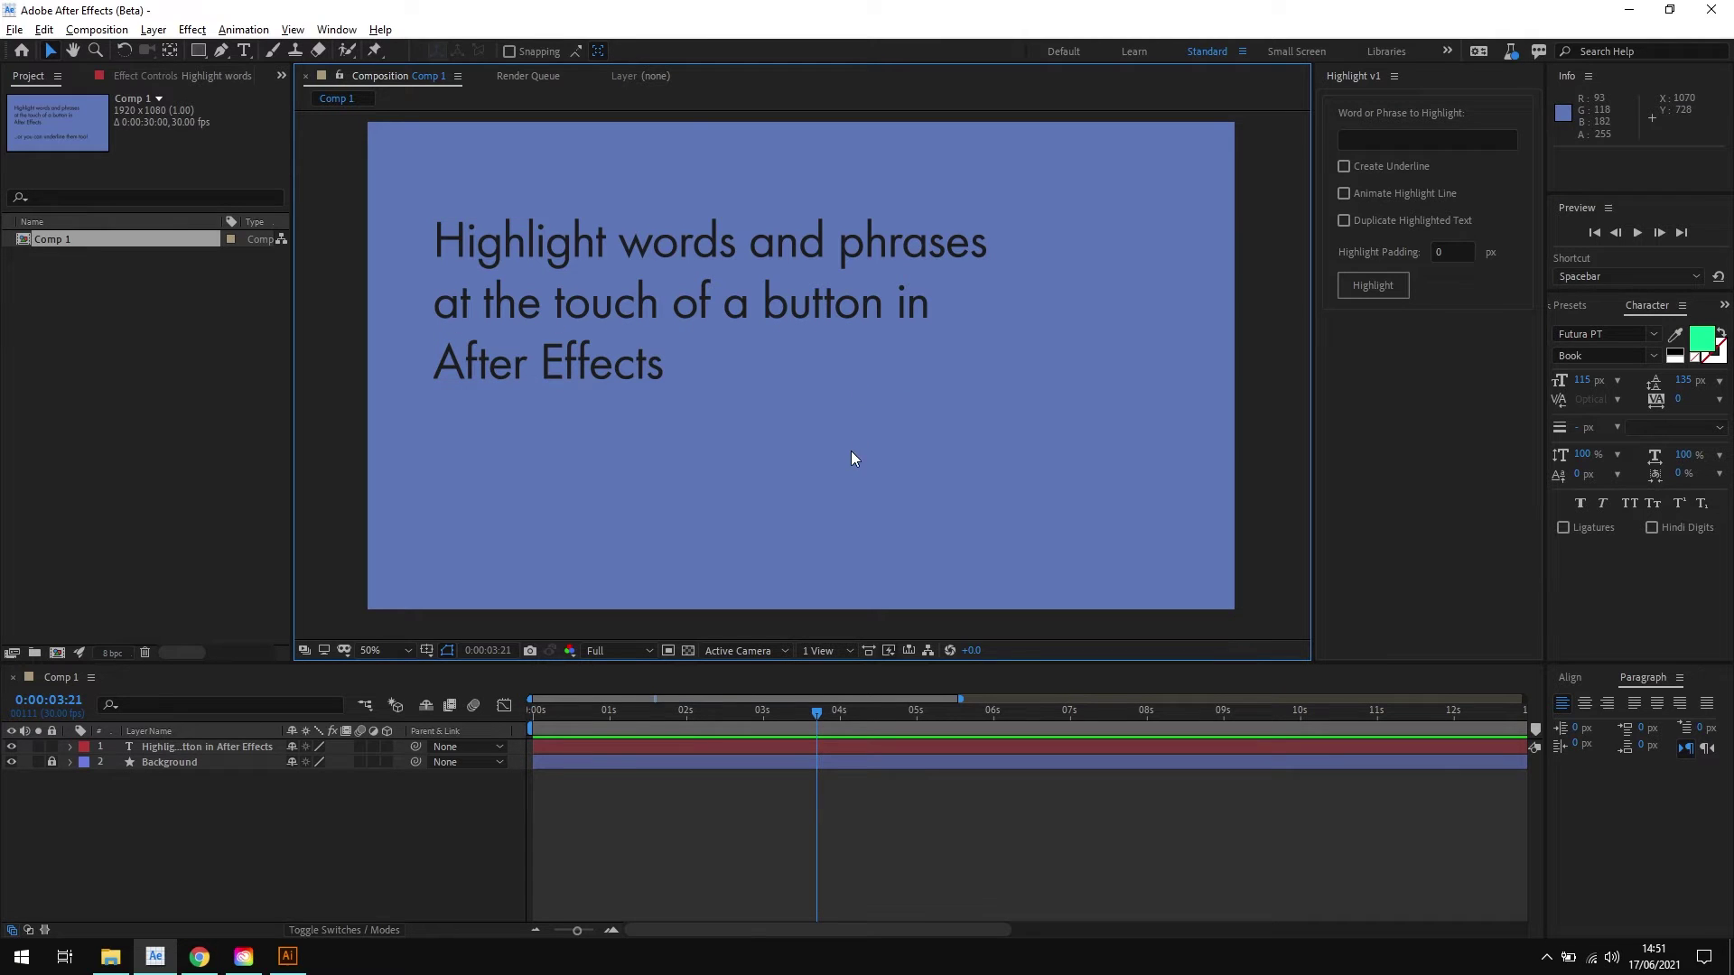
Enter 'at the touch of a button' in the Highlight panel, highlight it yellow, and select the Highlight Line layer.
click(836, 311)
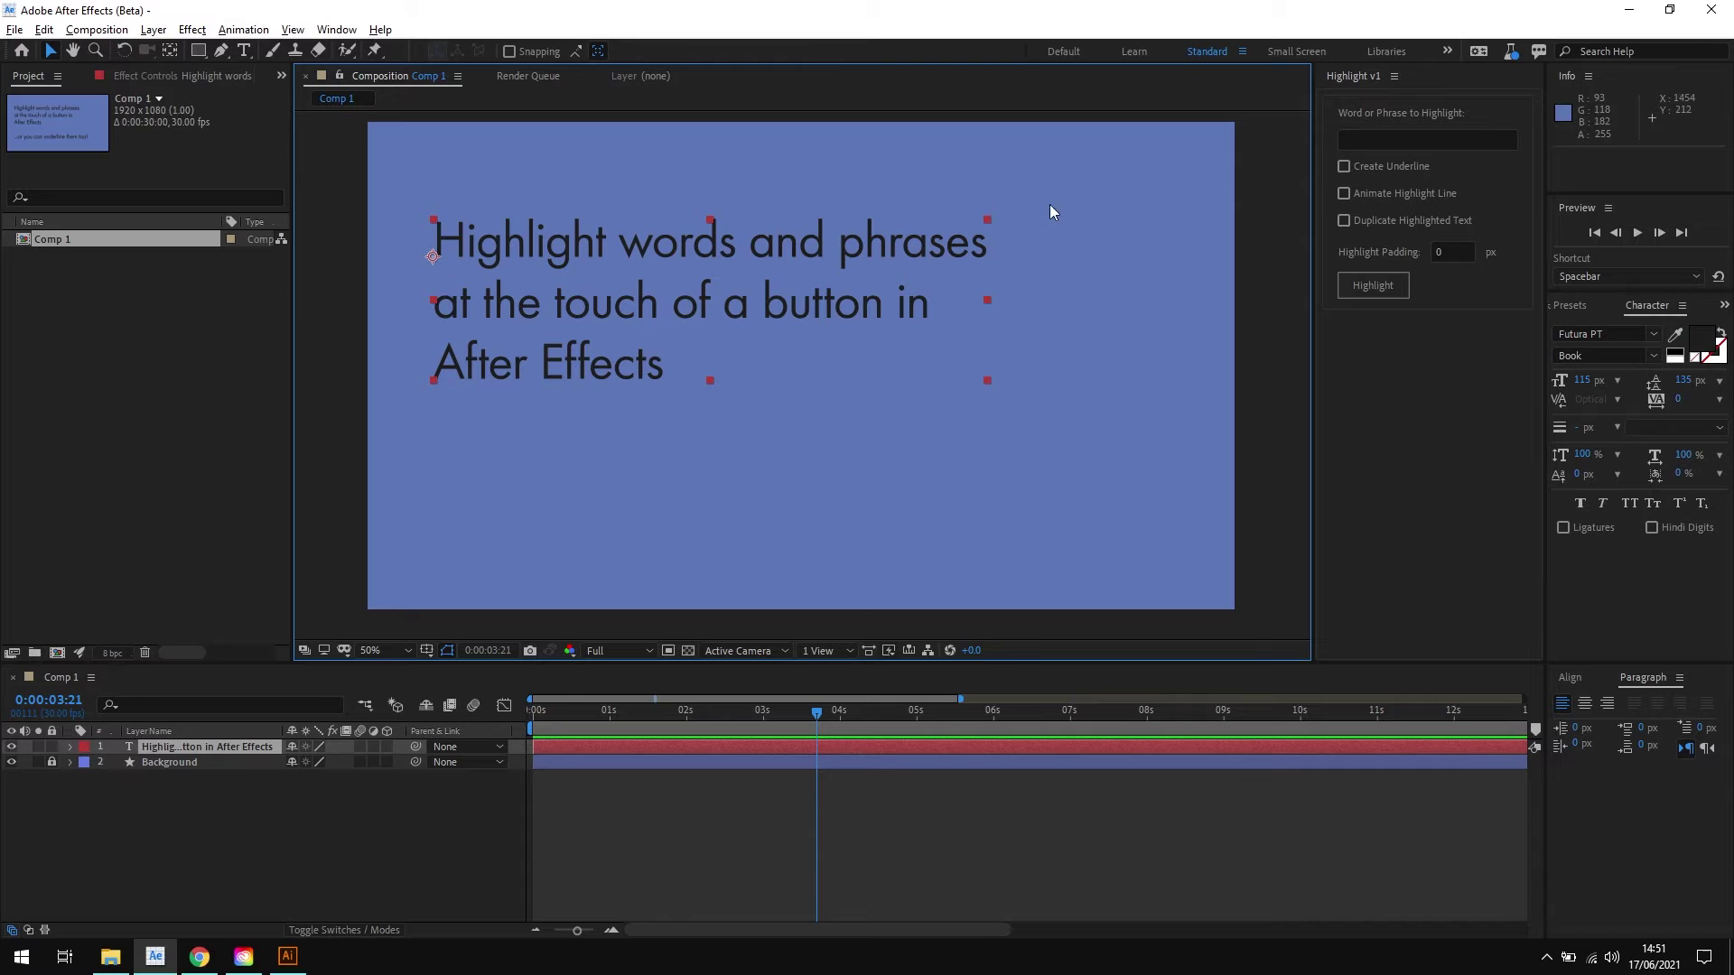
click(1404, 138)
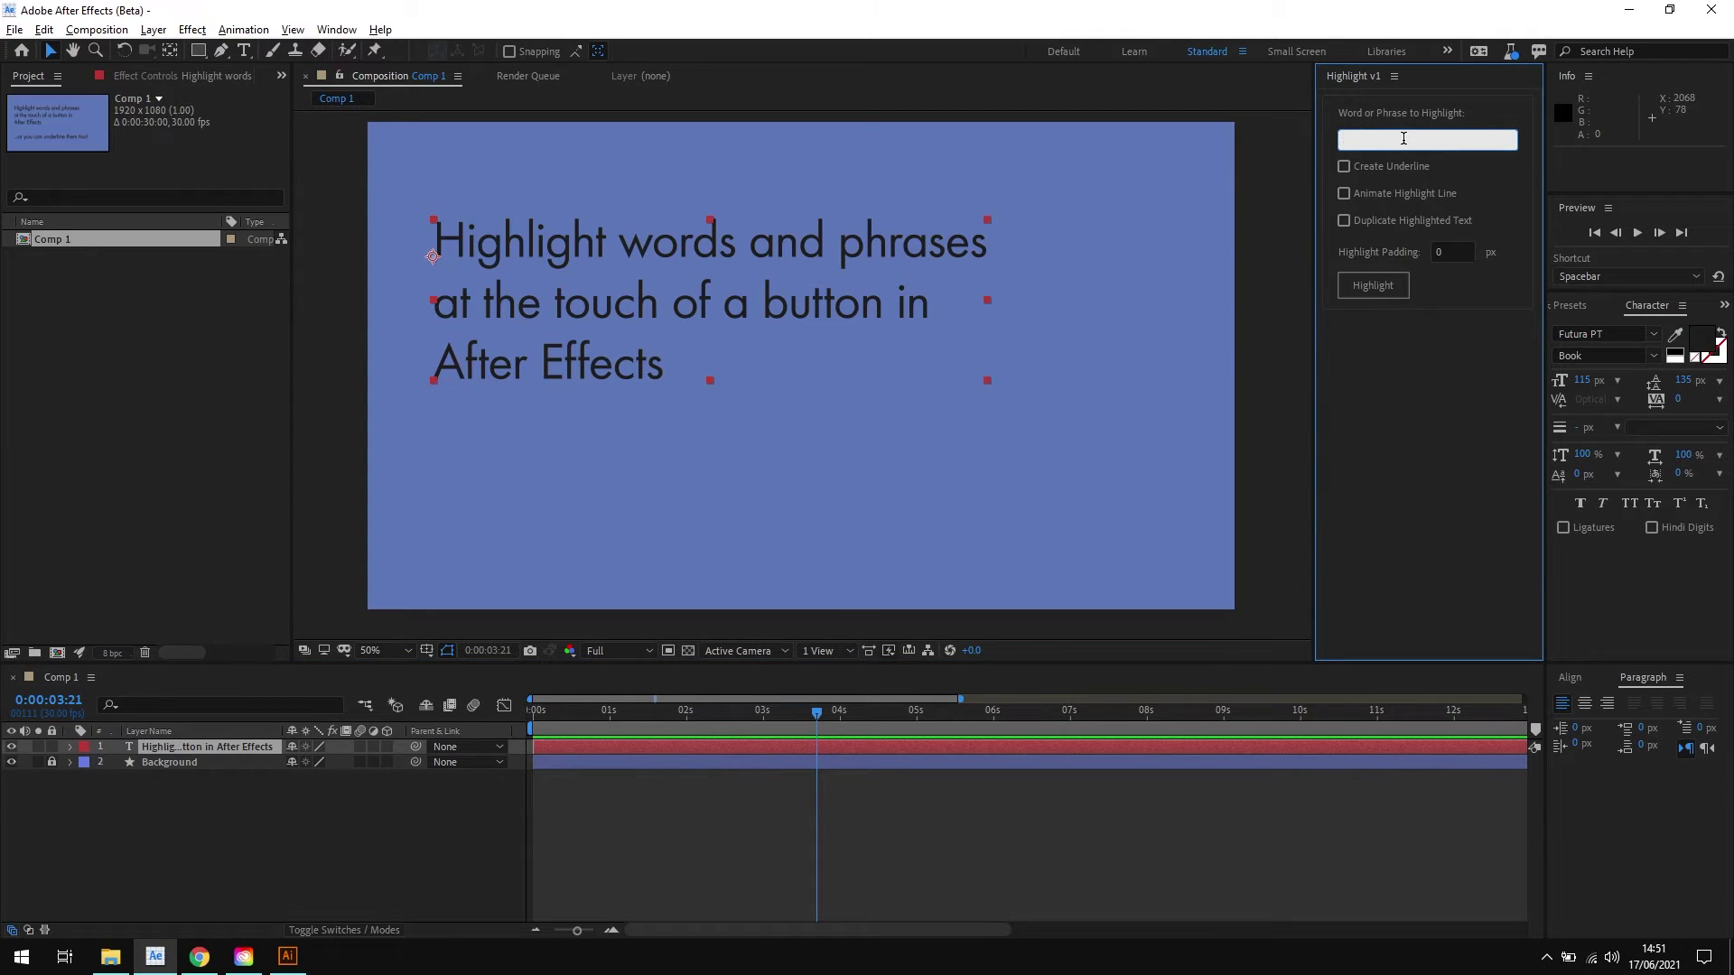
text(at the touch of a button)
click(1393, 286)
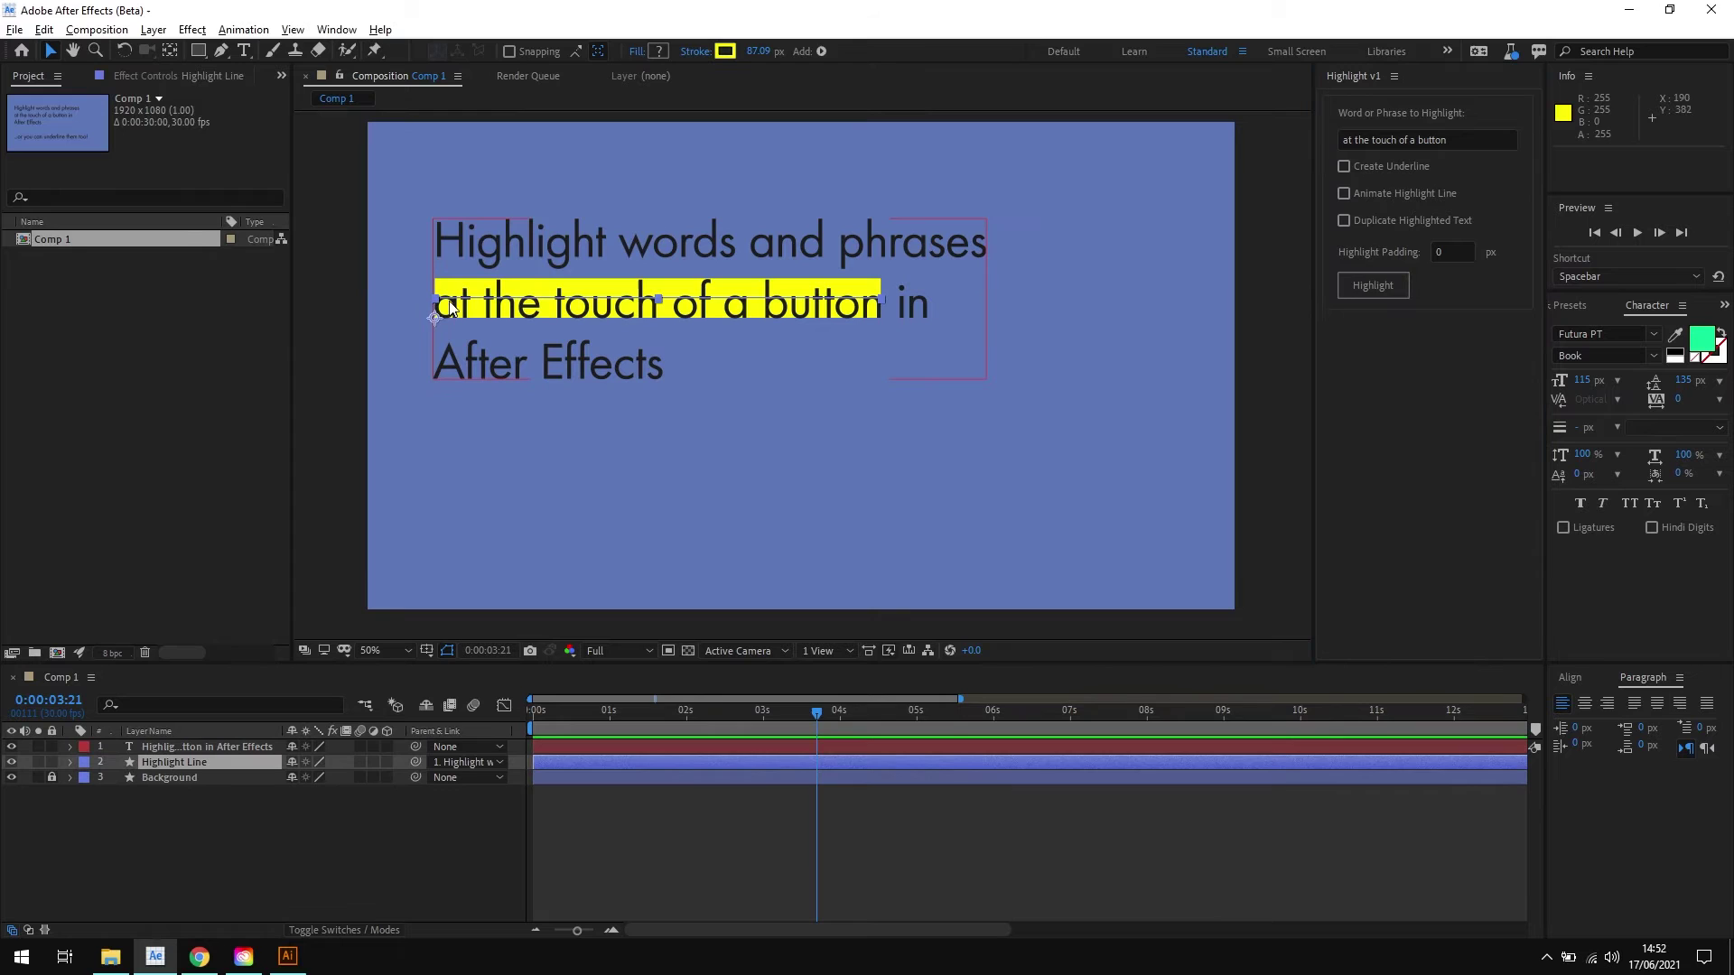
click(198, 763)
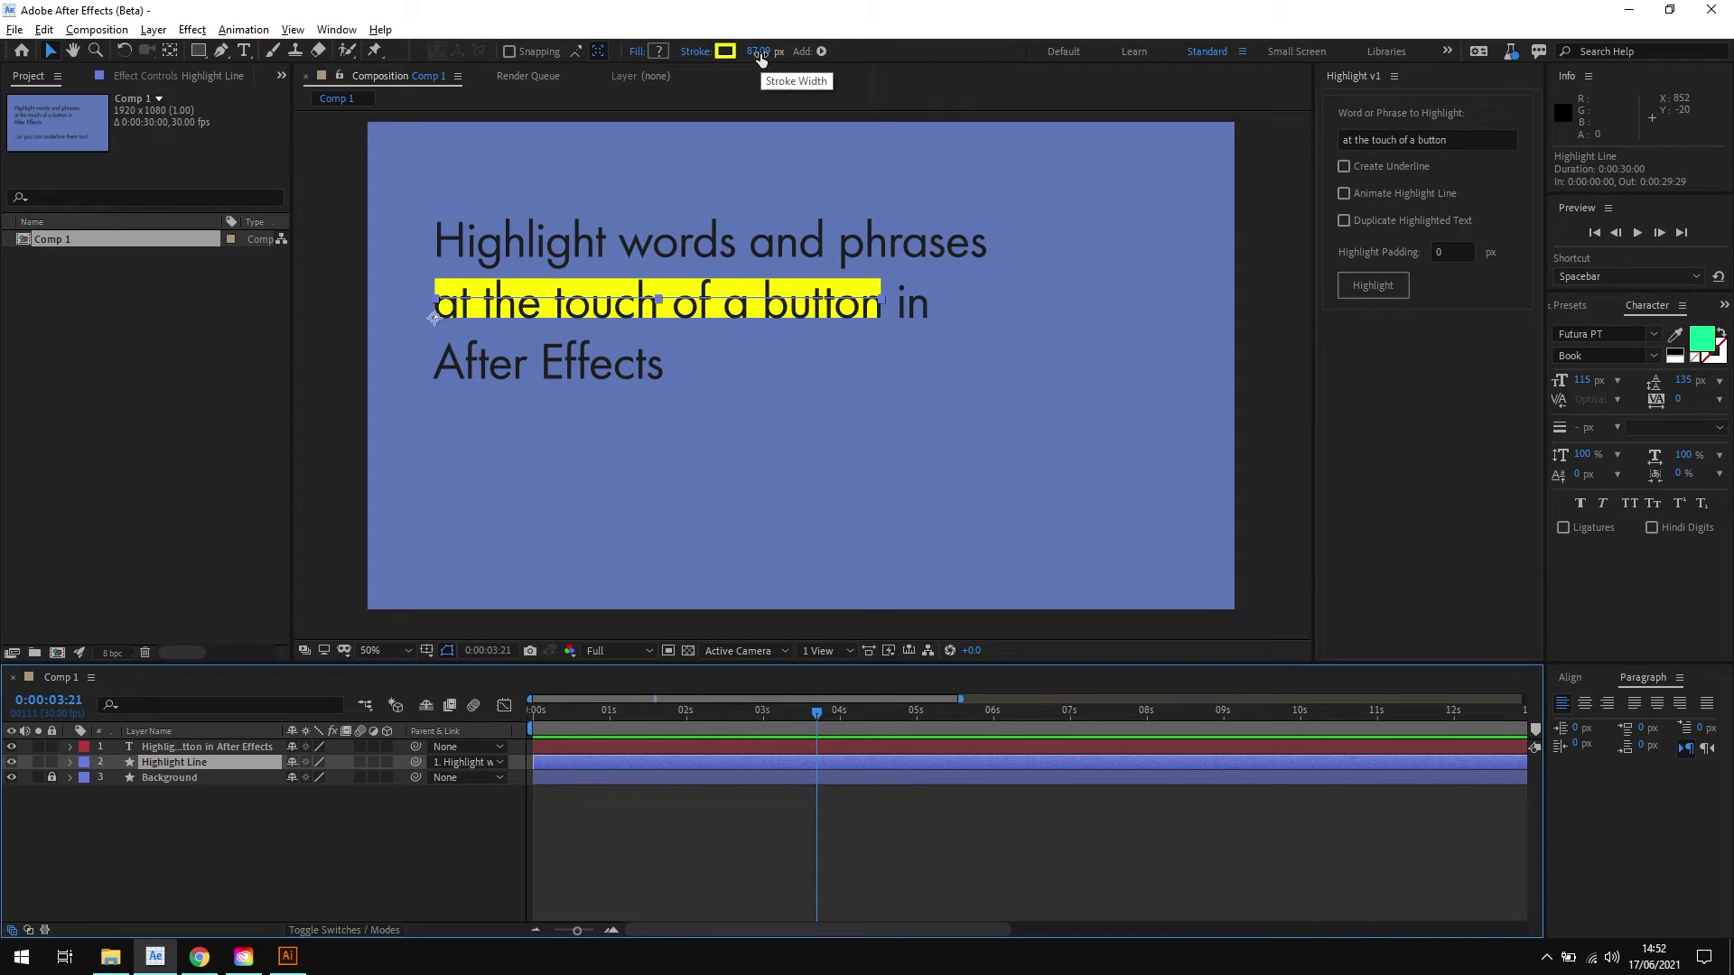
click(726, 50)
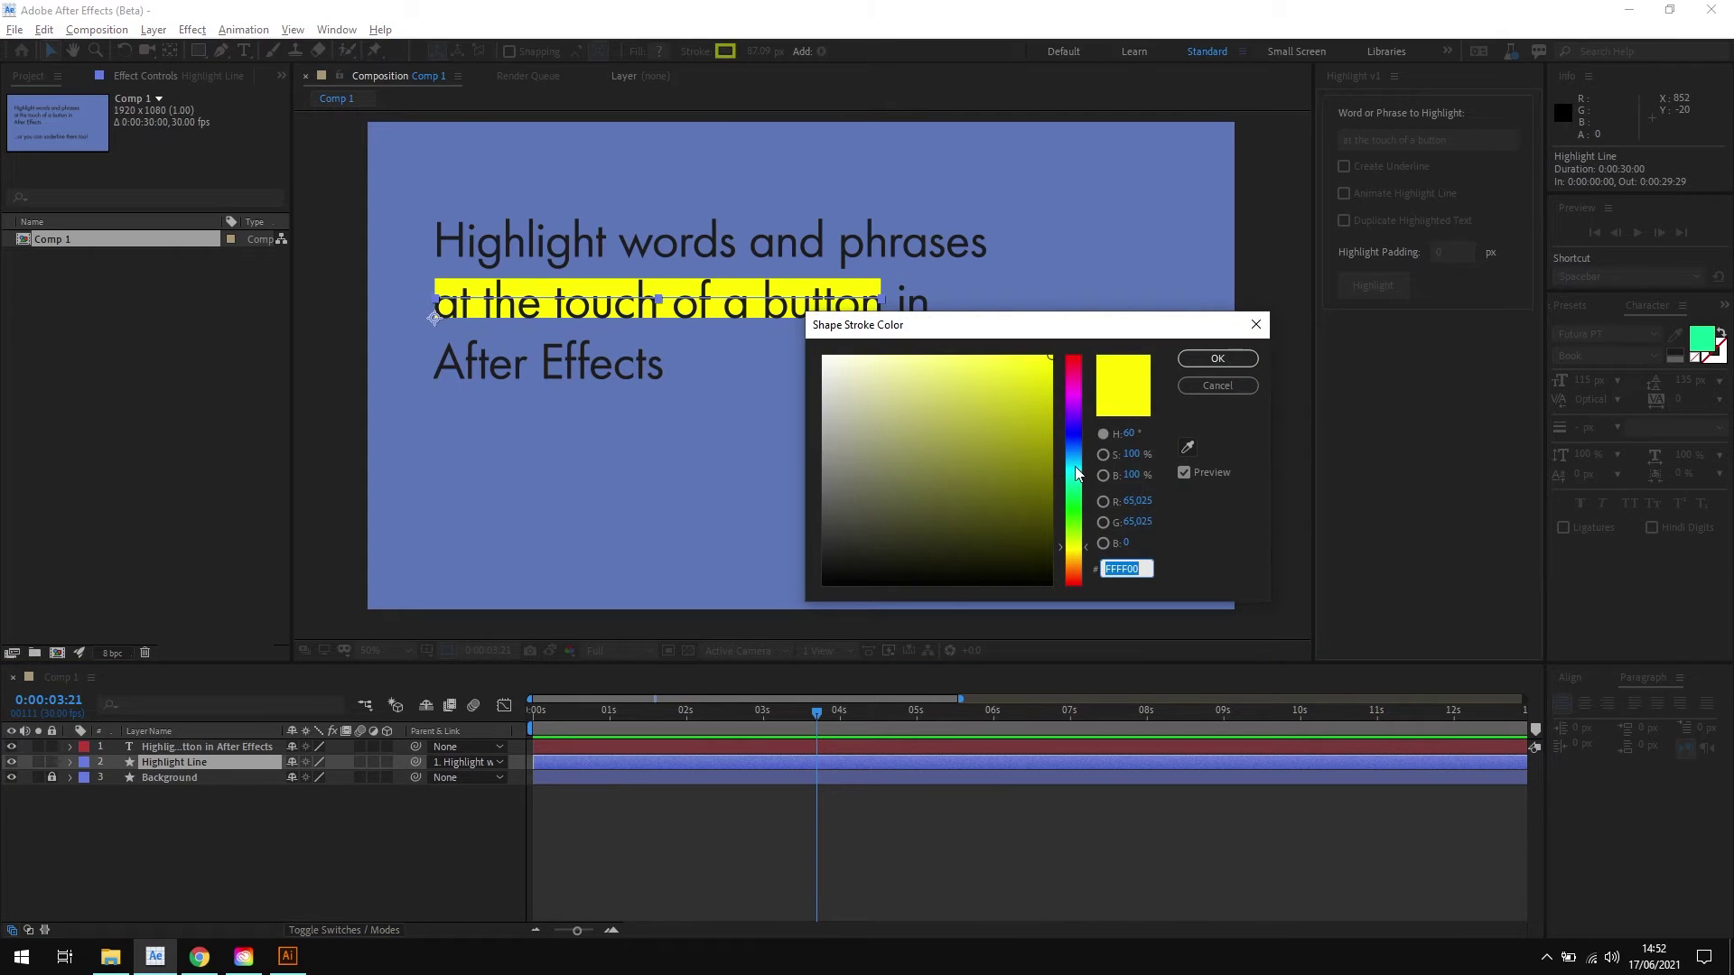
mouse_move(1078, 464)
mouse_down()
mouse_move(1076, 394)
mouse_move(1070, 452)
mouse_up()
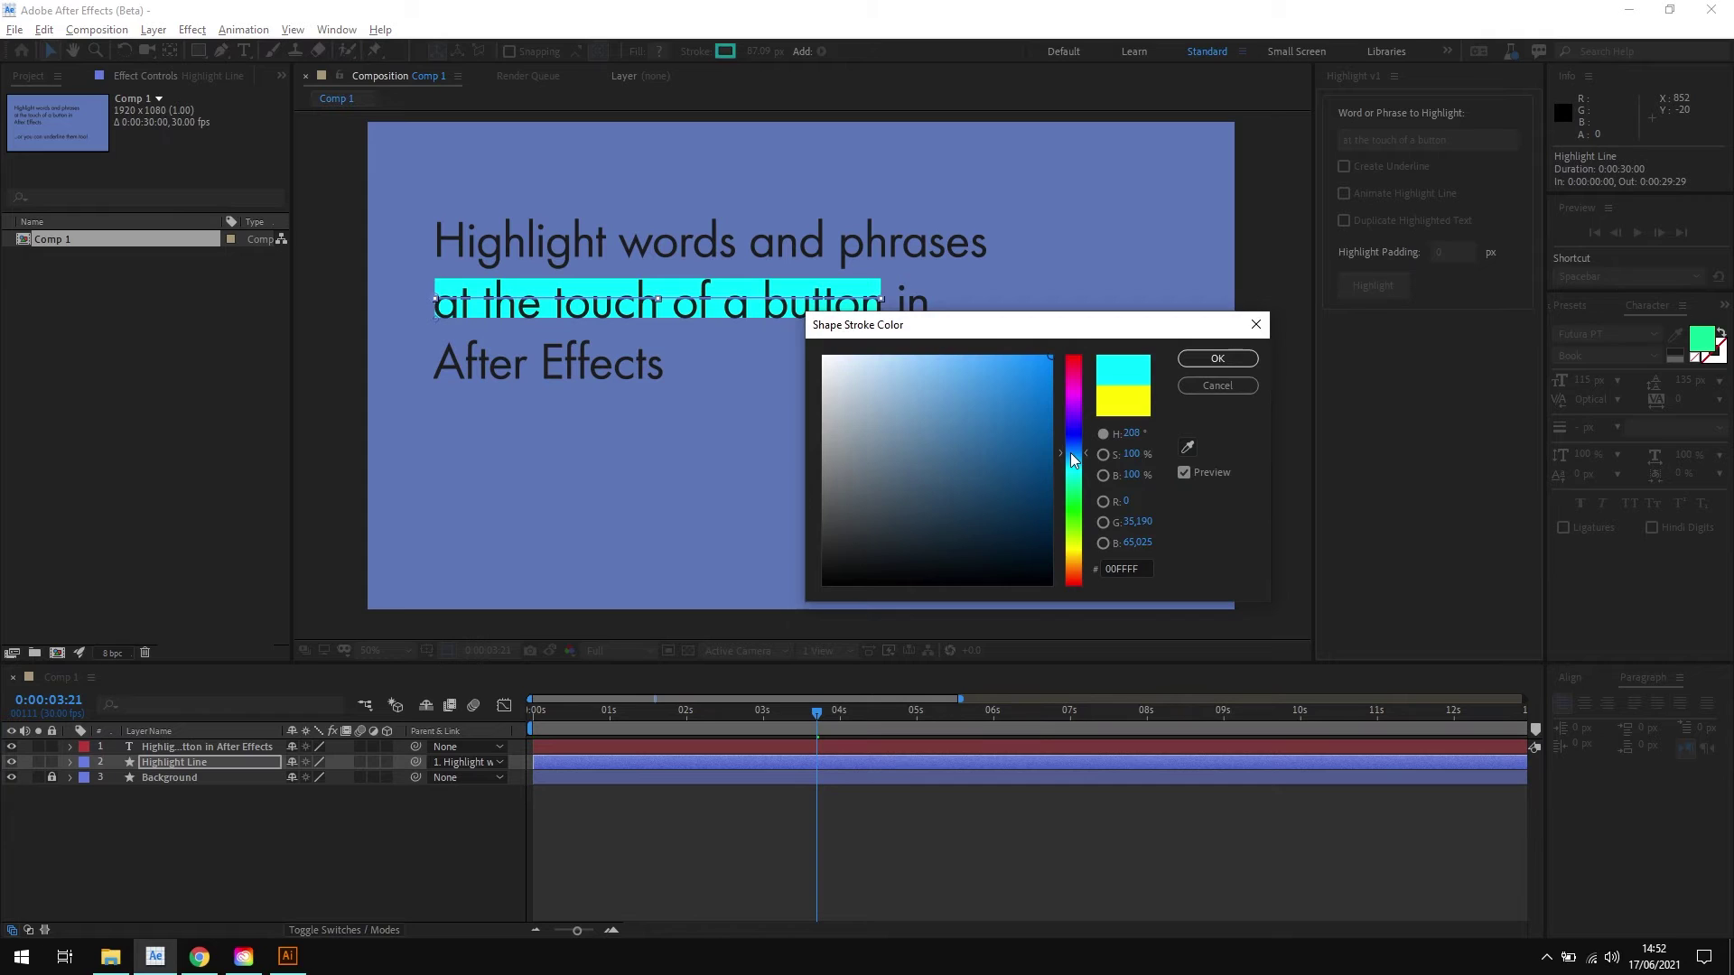
click(1216, 386)
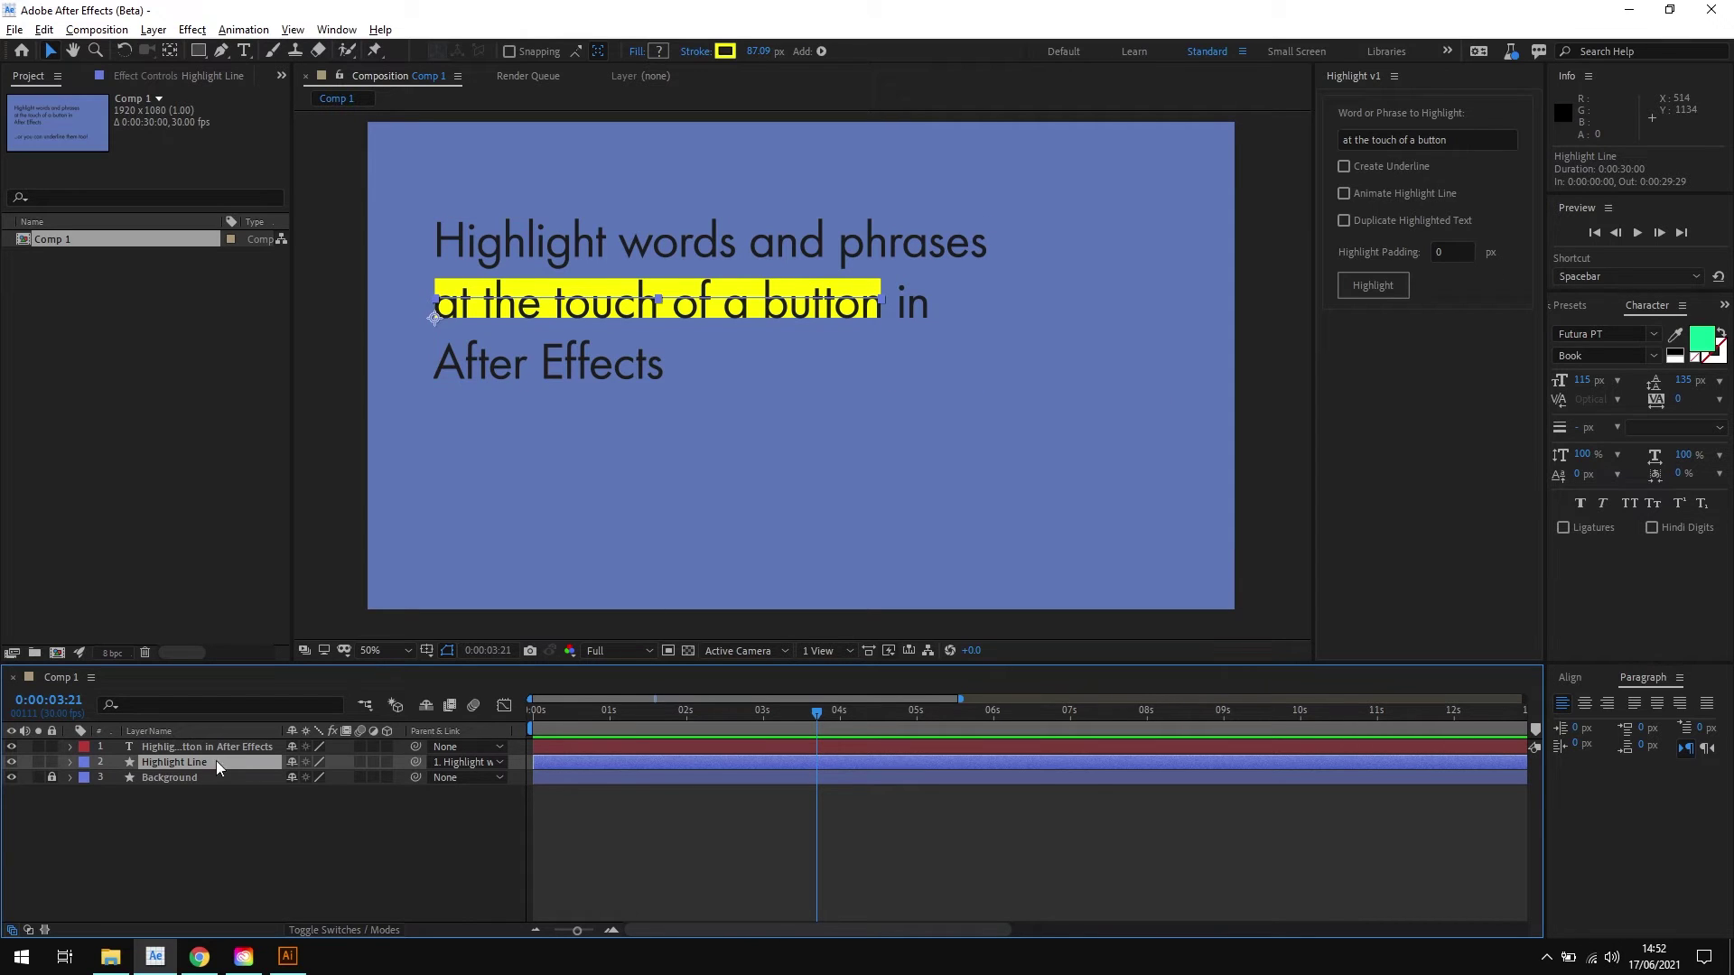
Delete the Highlight Line layer and generate an Underline layer with Create Underline enabled.
key(Delete)
click(832, 298)
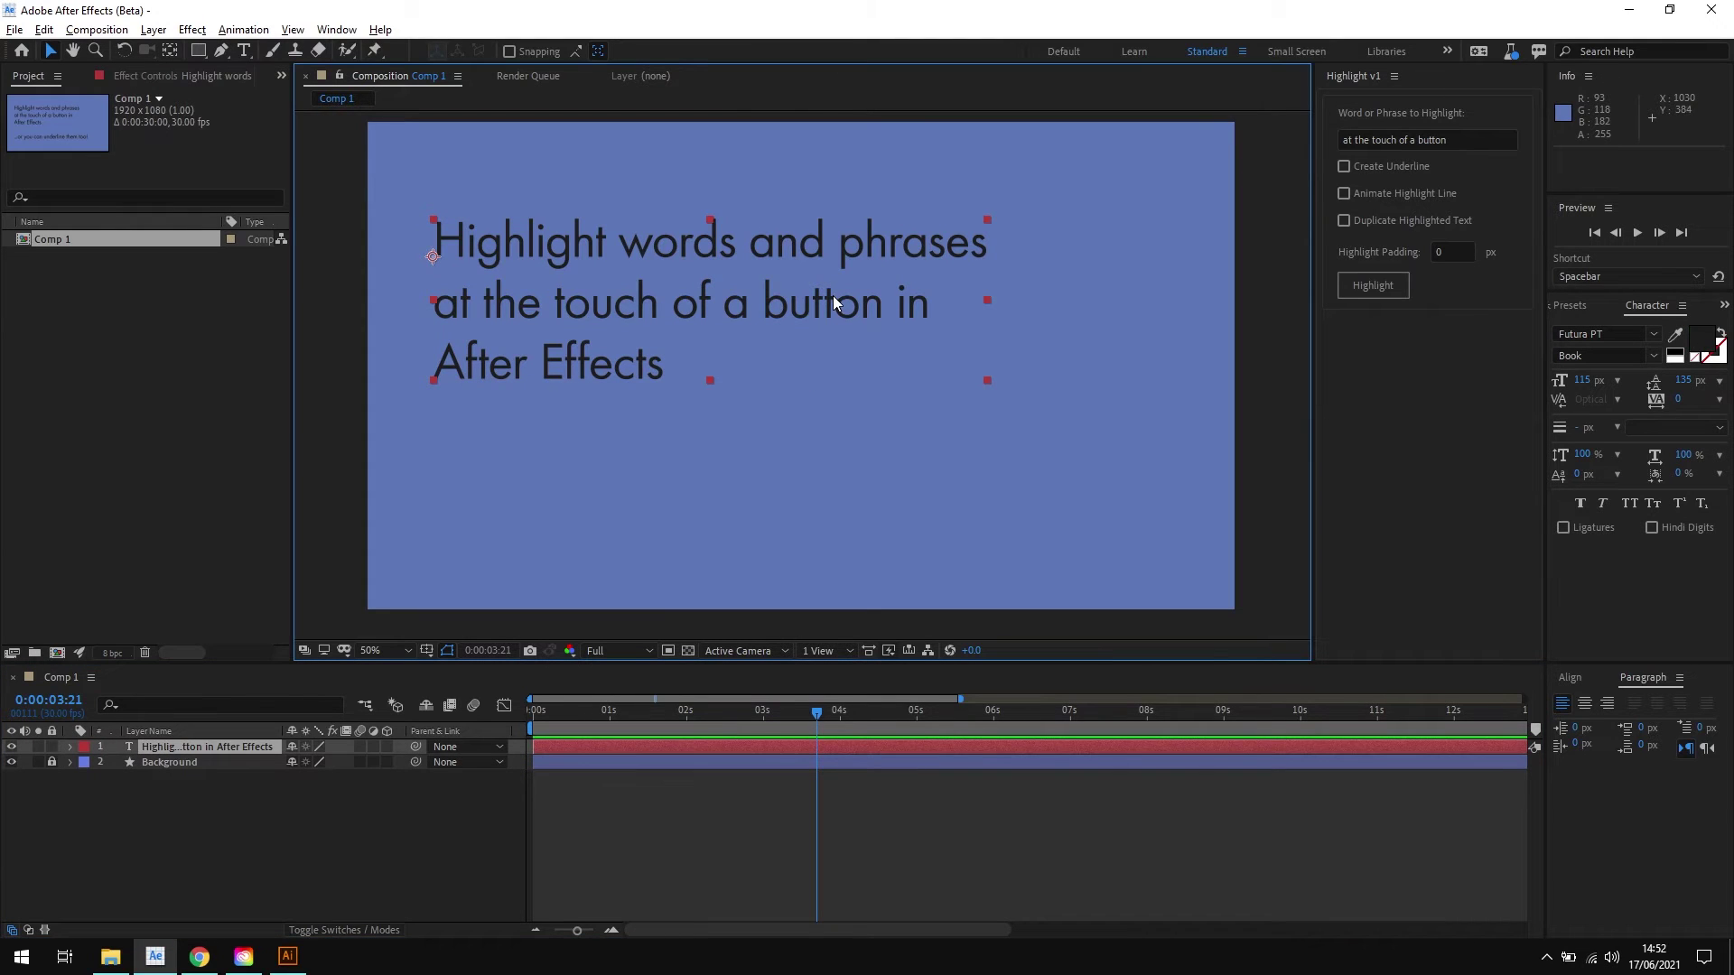
click(1379, 168)
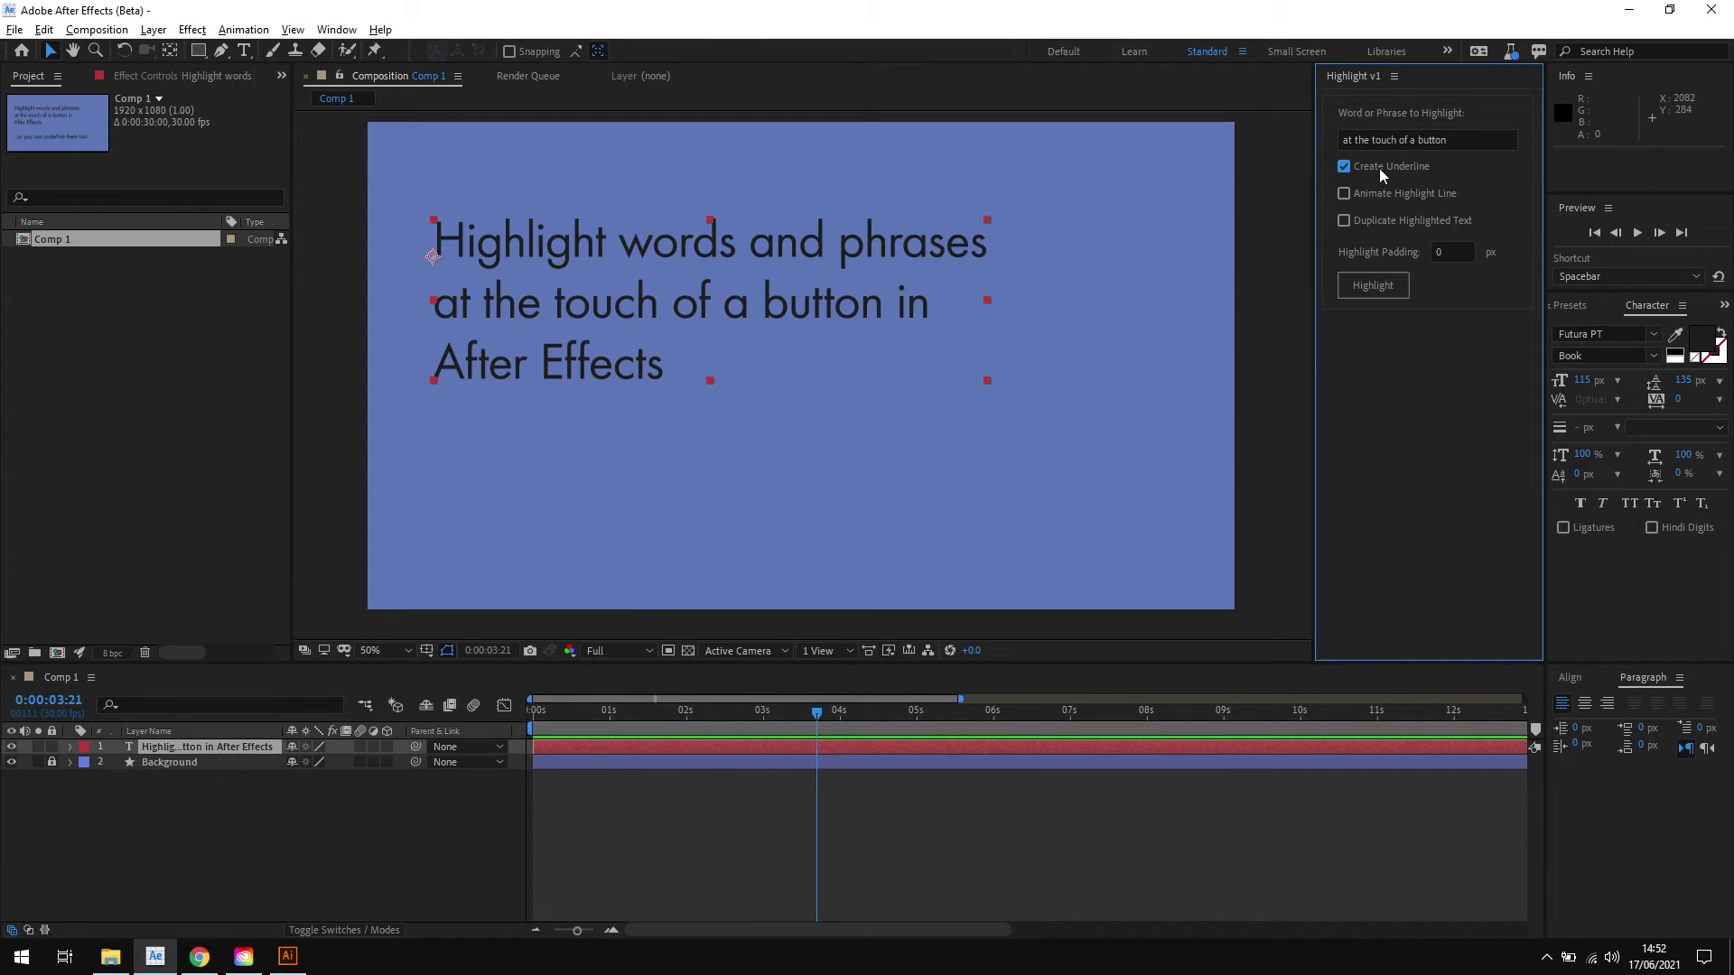
click(1382, 284)
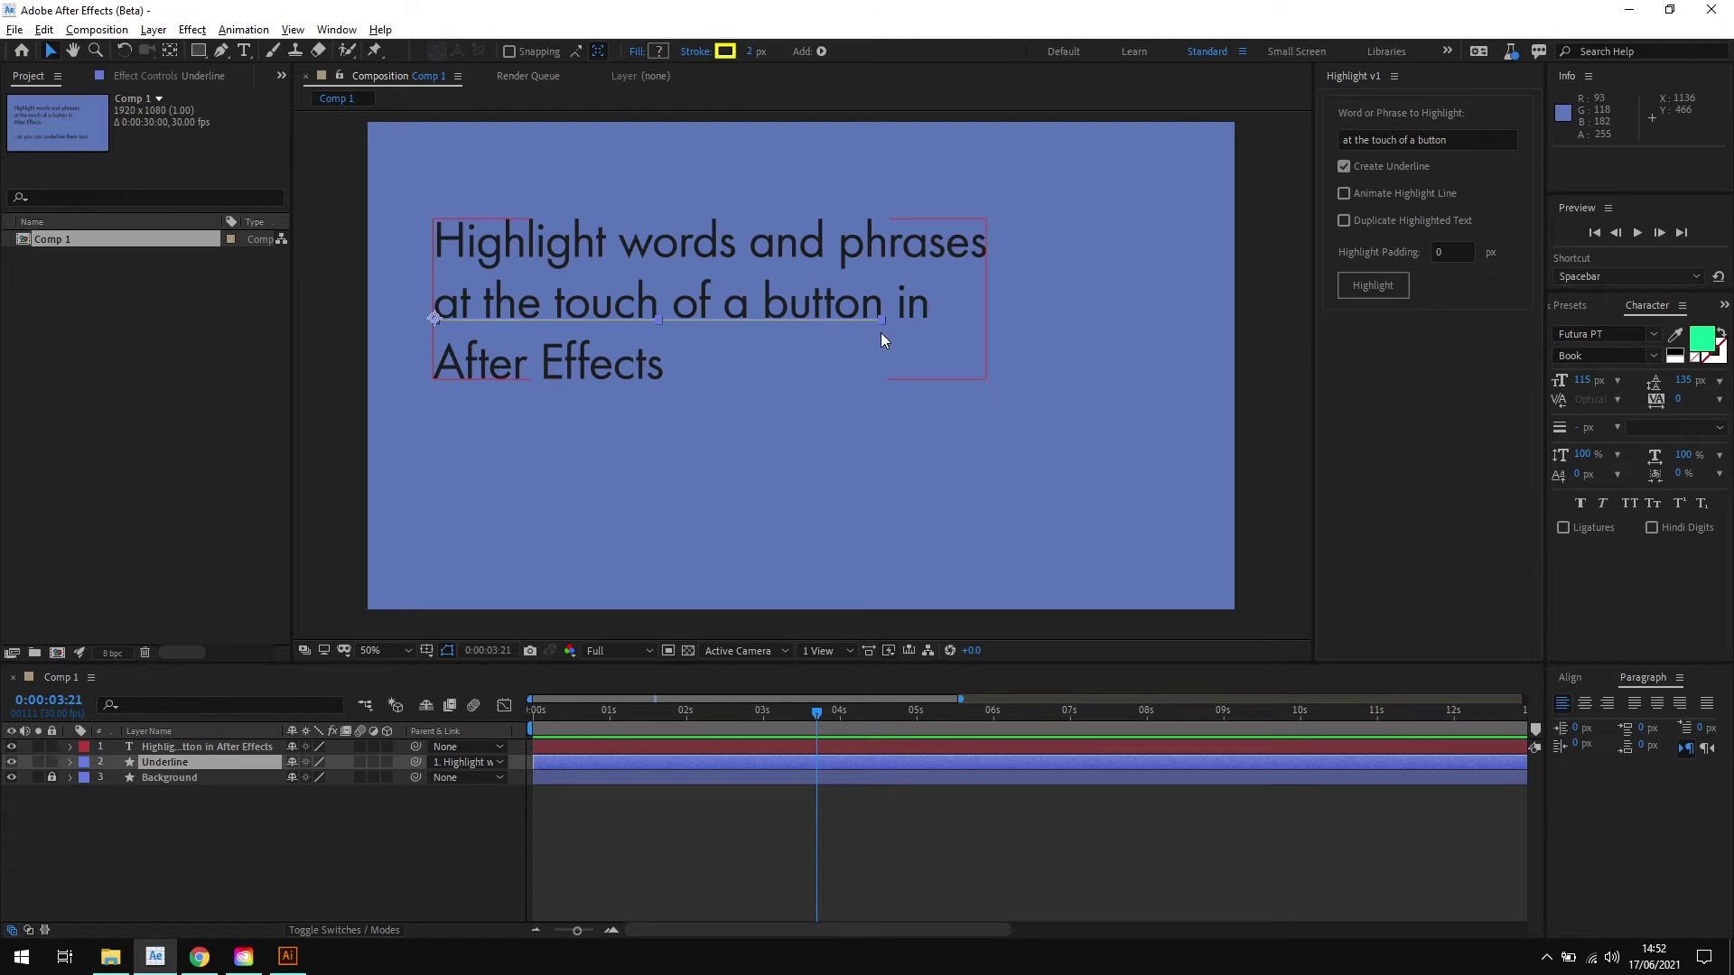
click(581, 457)
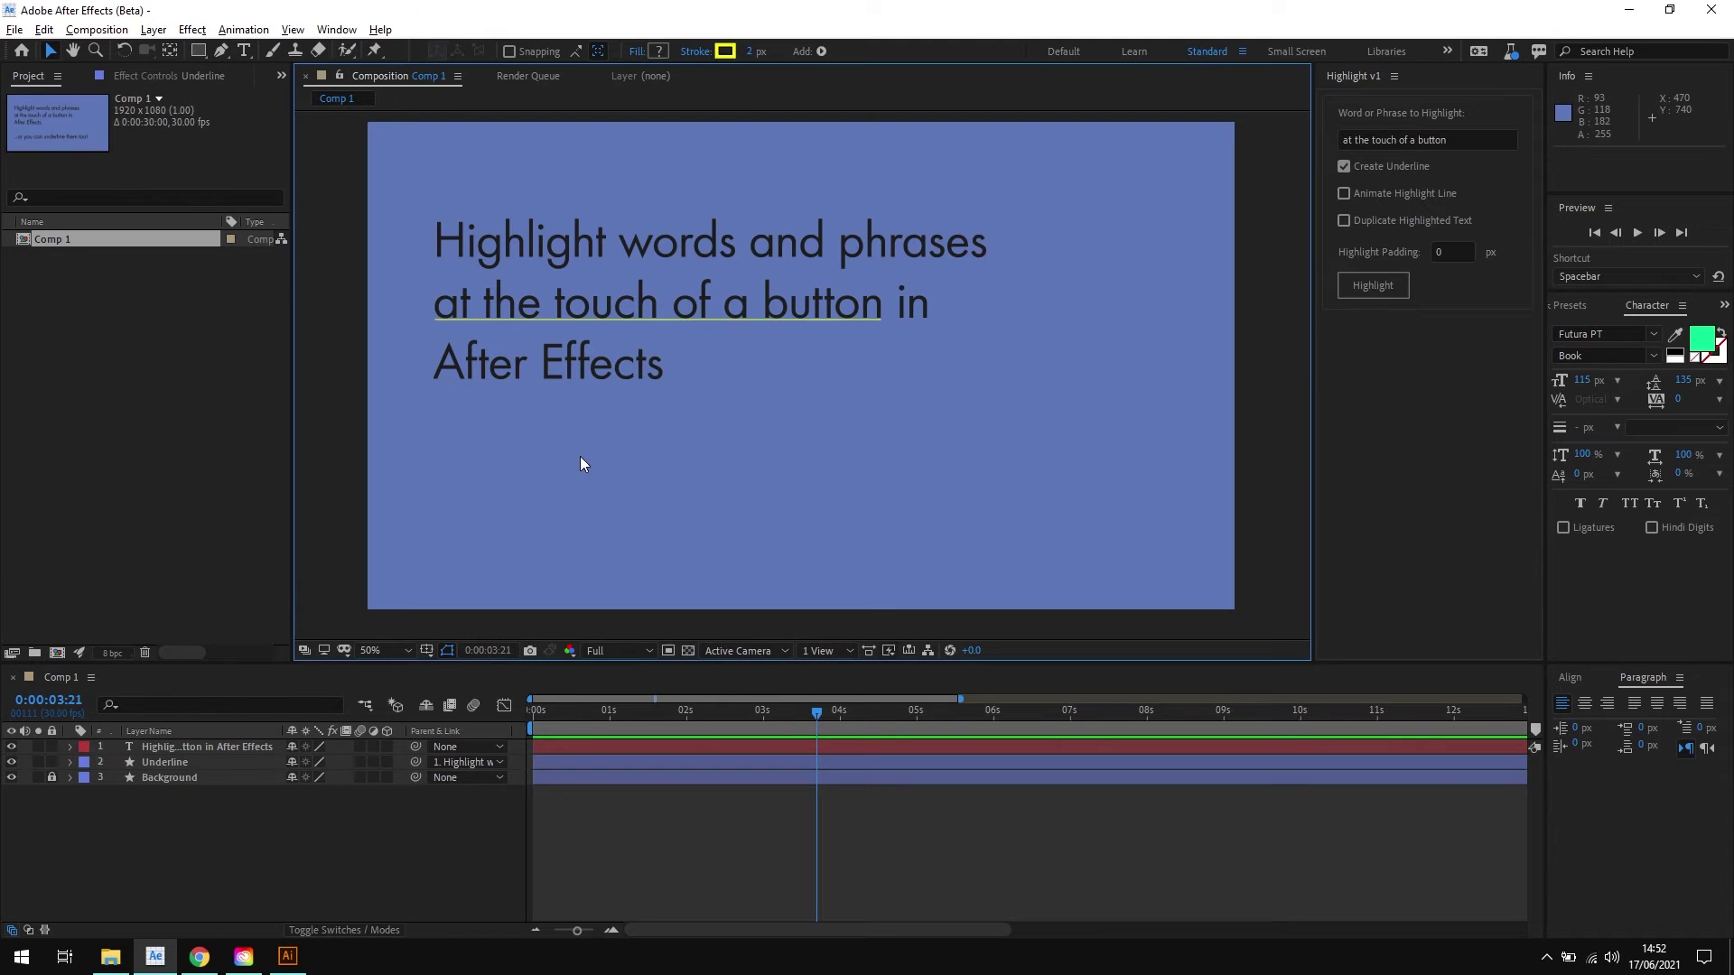
click(168, 761)
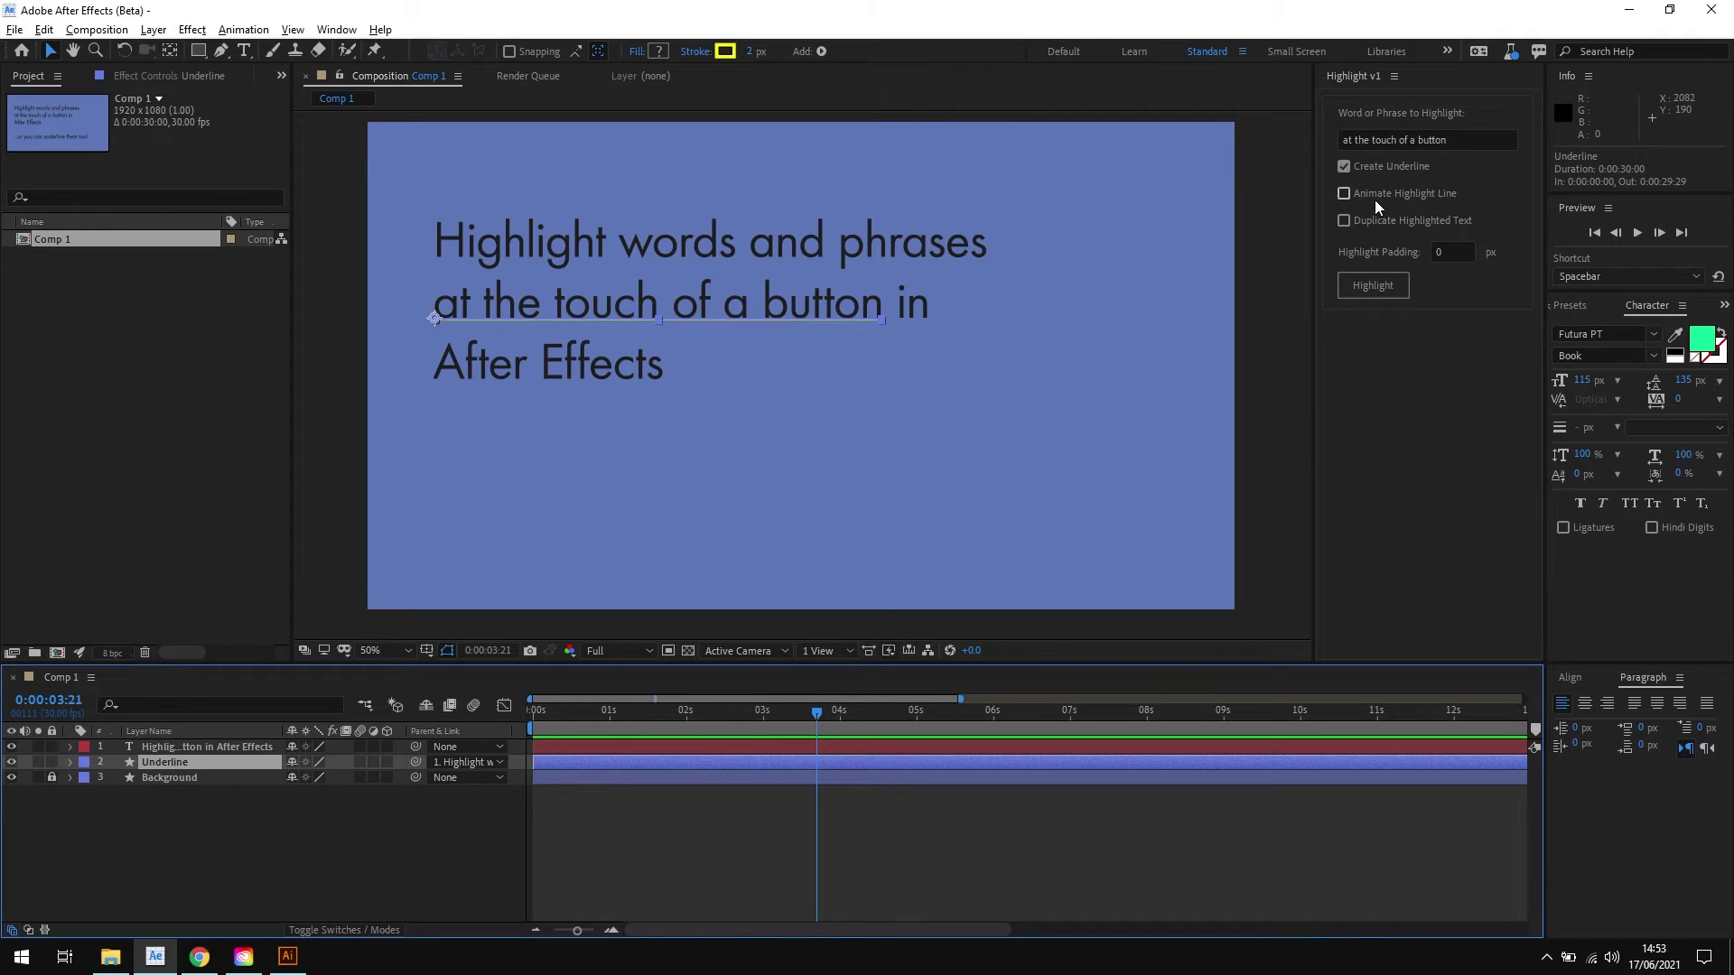
Delete the Underline layer and generate an animated Highlight Line with underline turned off.
key(Delete)
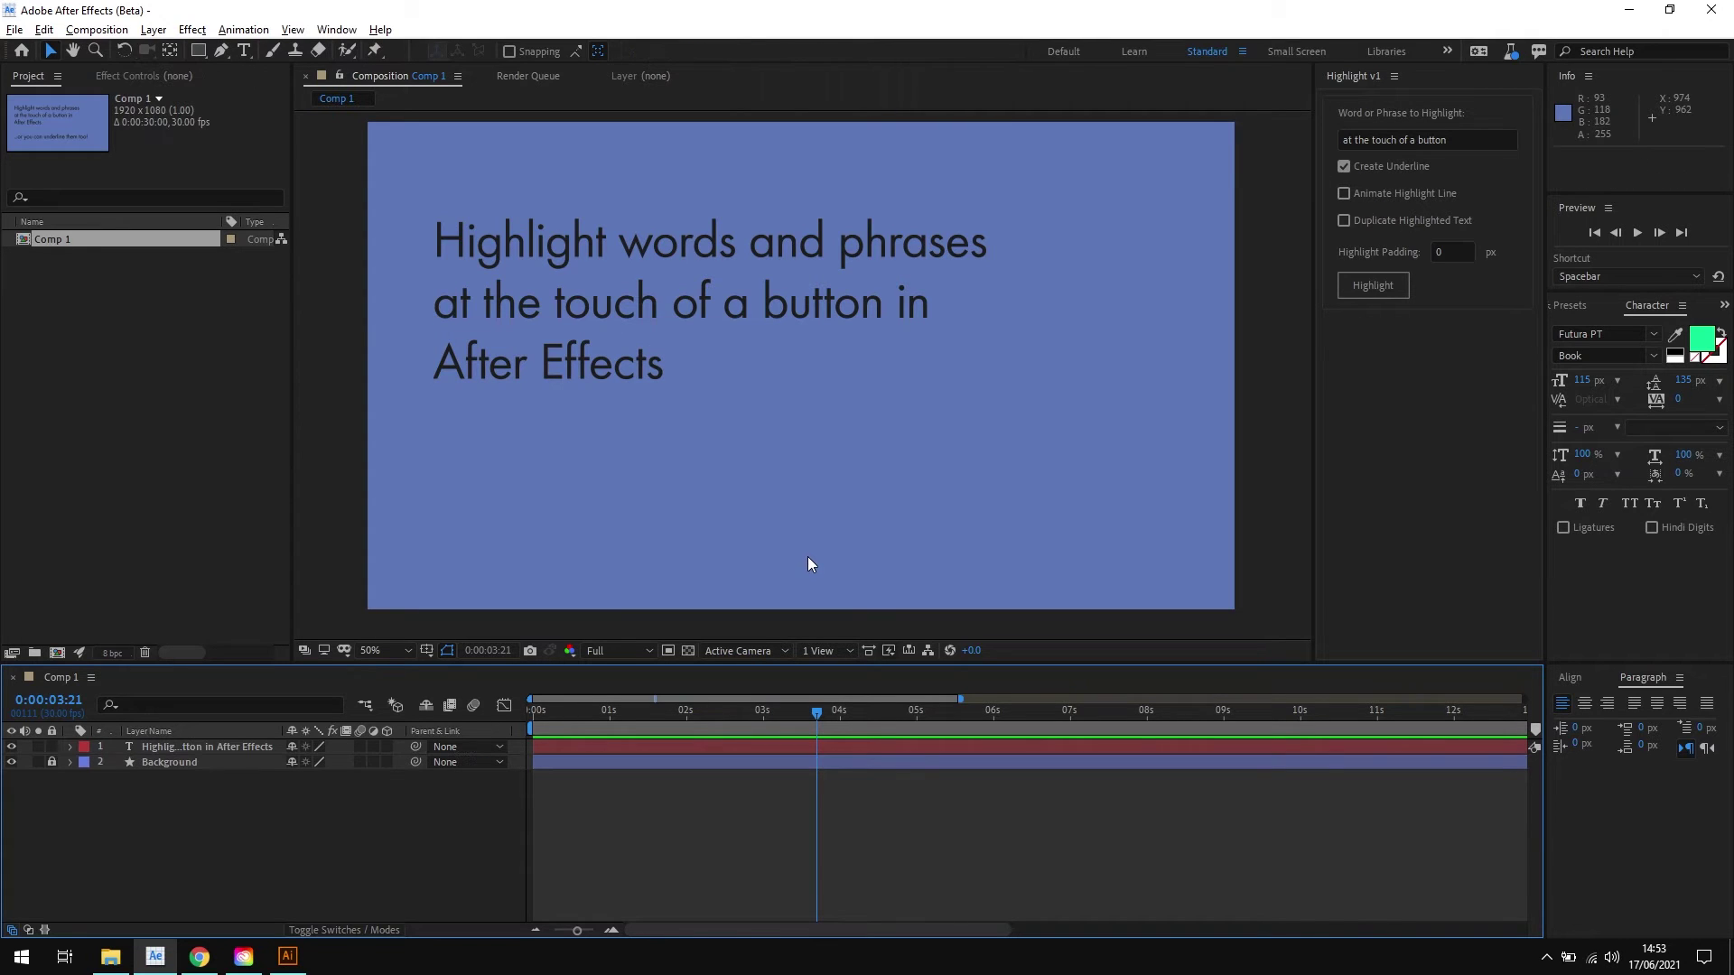
click(885, 318)
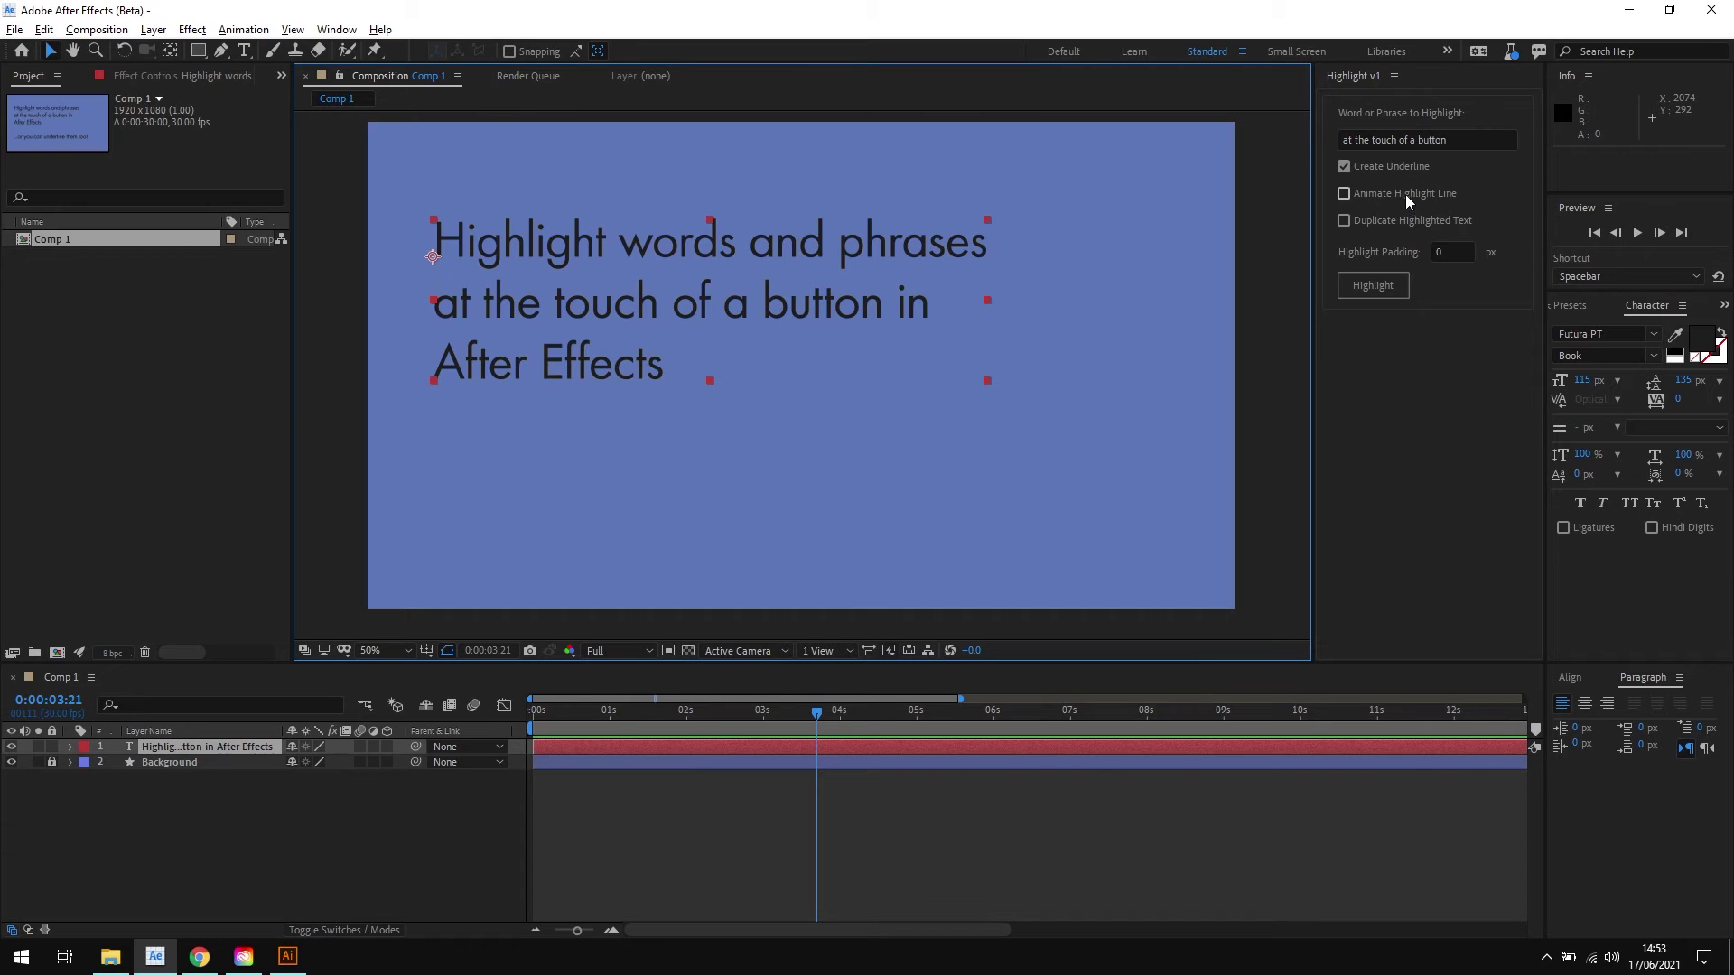
click(1400, 166)
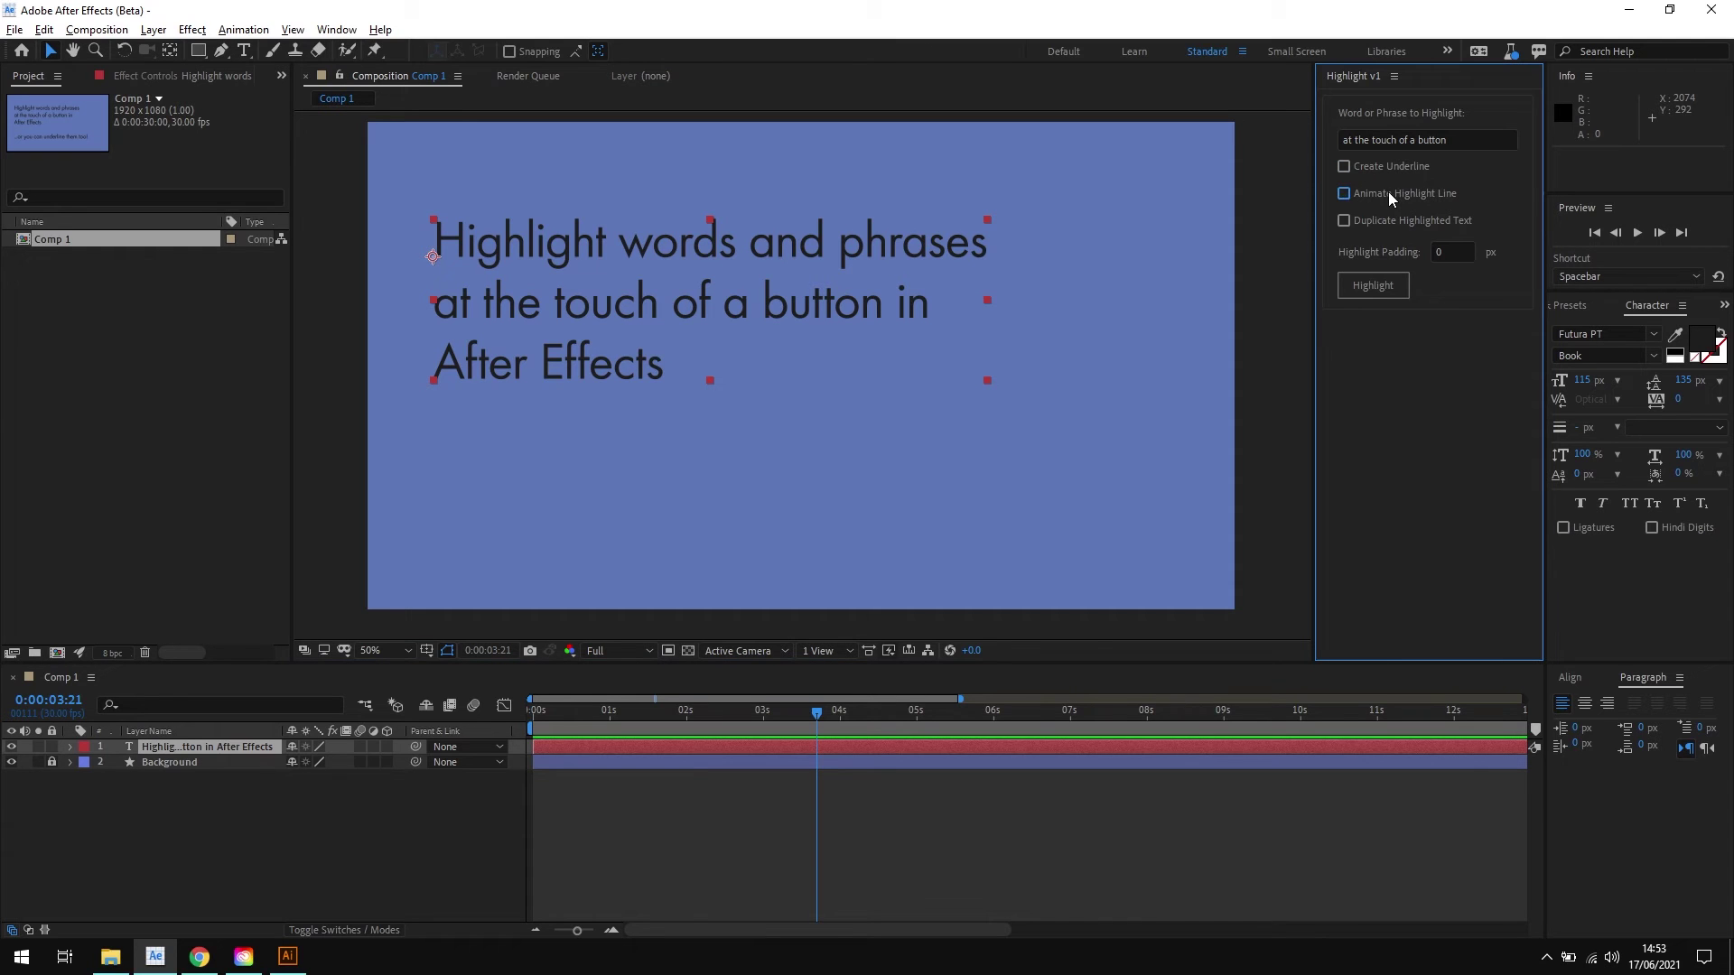
click(1386, 286)
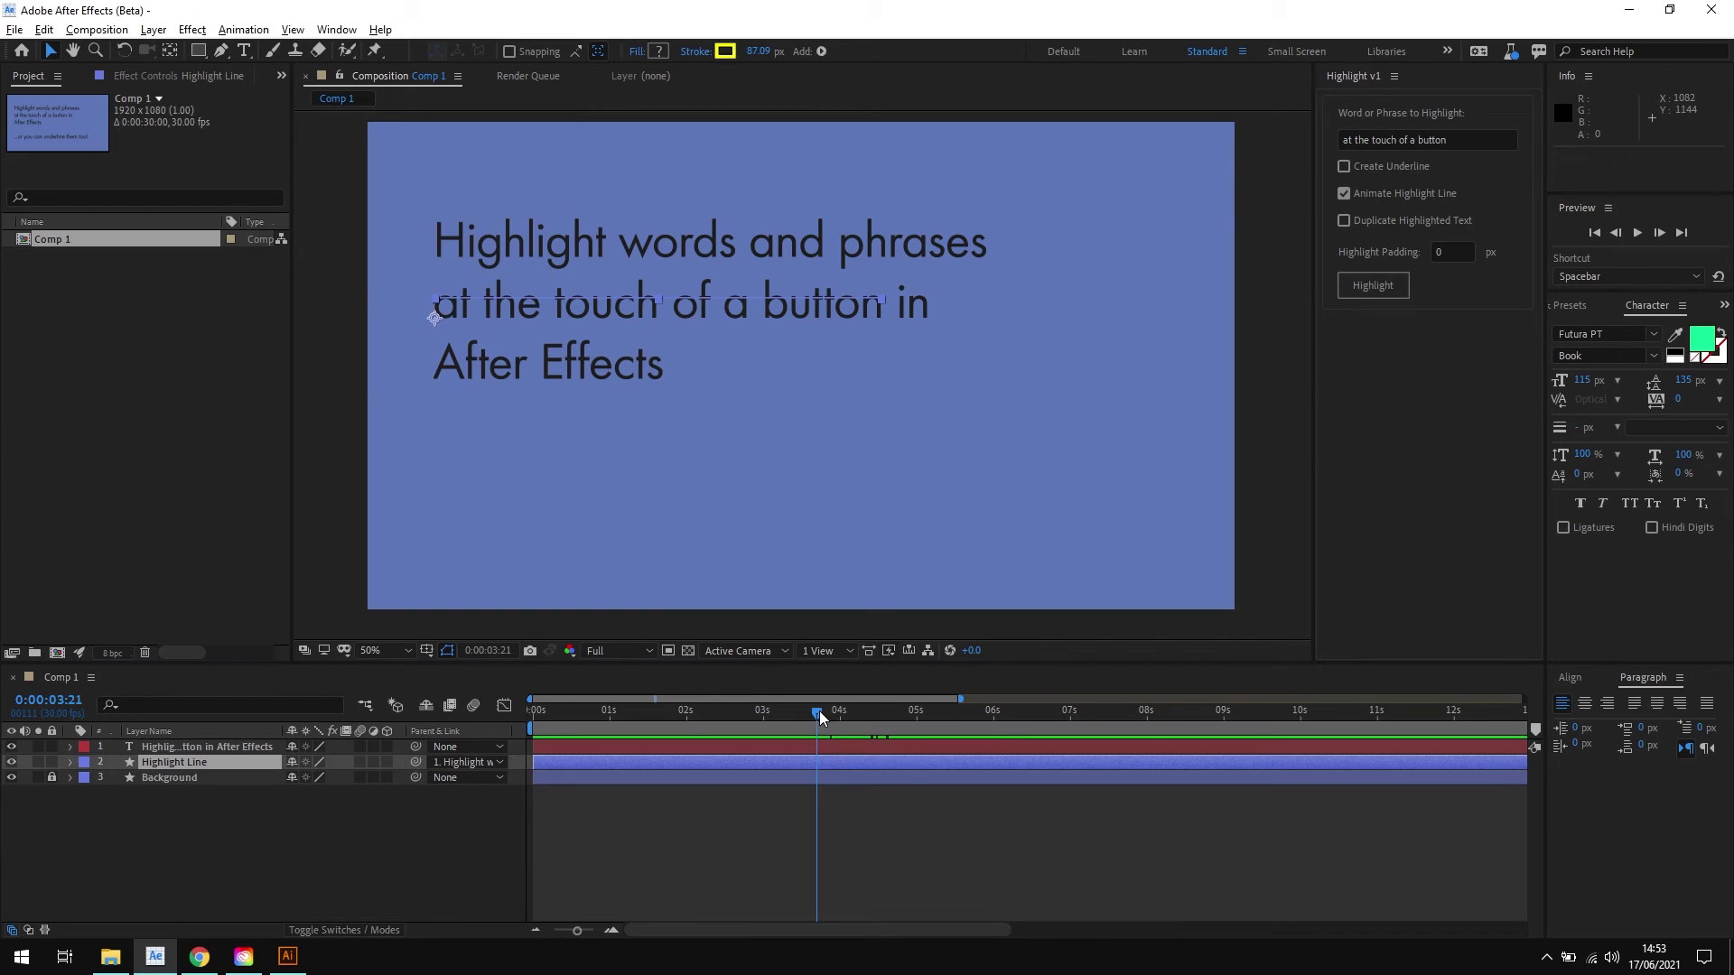
Move the first End keyframe earlier and the second later, giving both Easy Ease.
mouse_move(820, 712)
mouse_down()
mouse_move(1015, 724)
mouse_move(787, 721)
mouse_move(1010, 733)
mouse_move(802, 726)
mouse_up()
key(u)
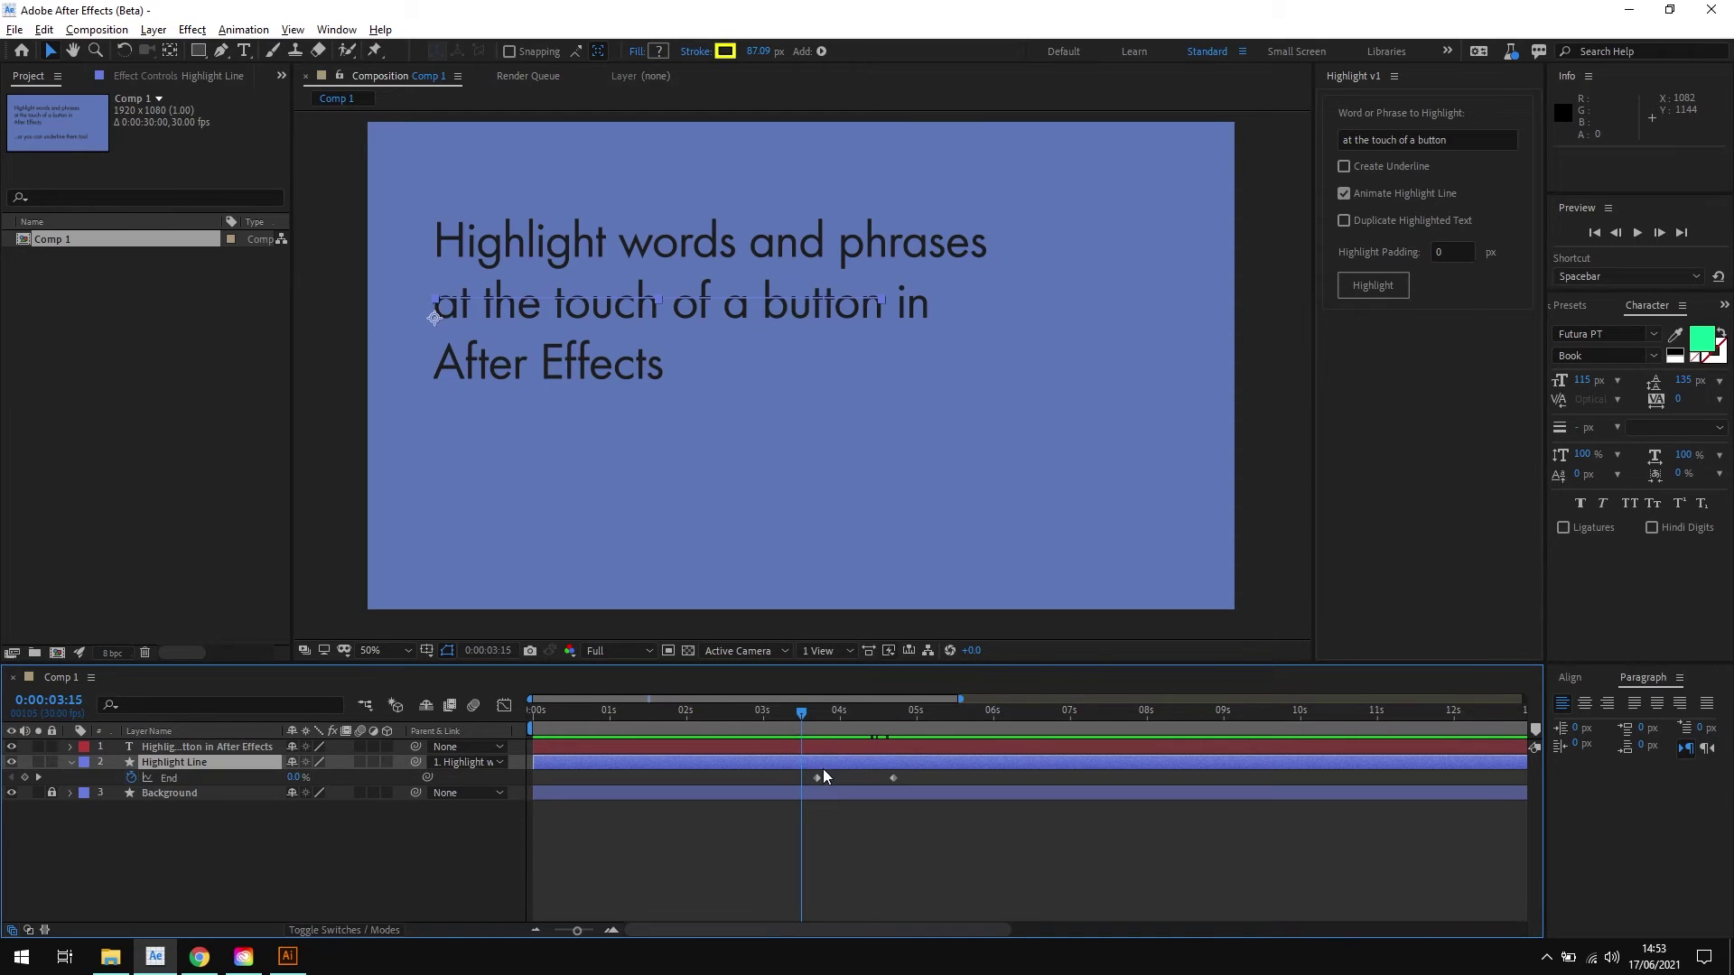
drag(815, 777, 745, 785)
key(F9)
mouse_move(915, 774)
mouse_down()
mouse_move(863, 783)
mouse_move(940, 779)
mouse_up()
key(F9)
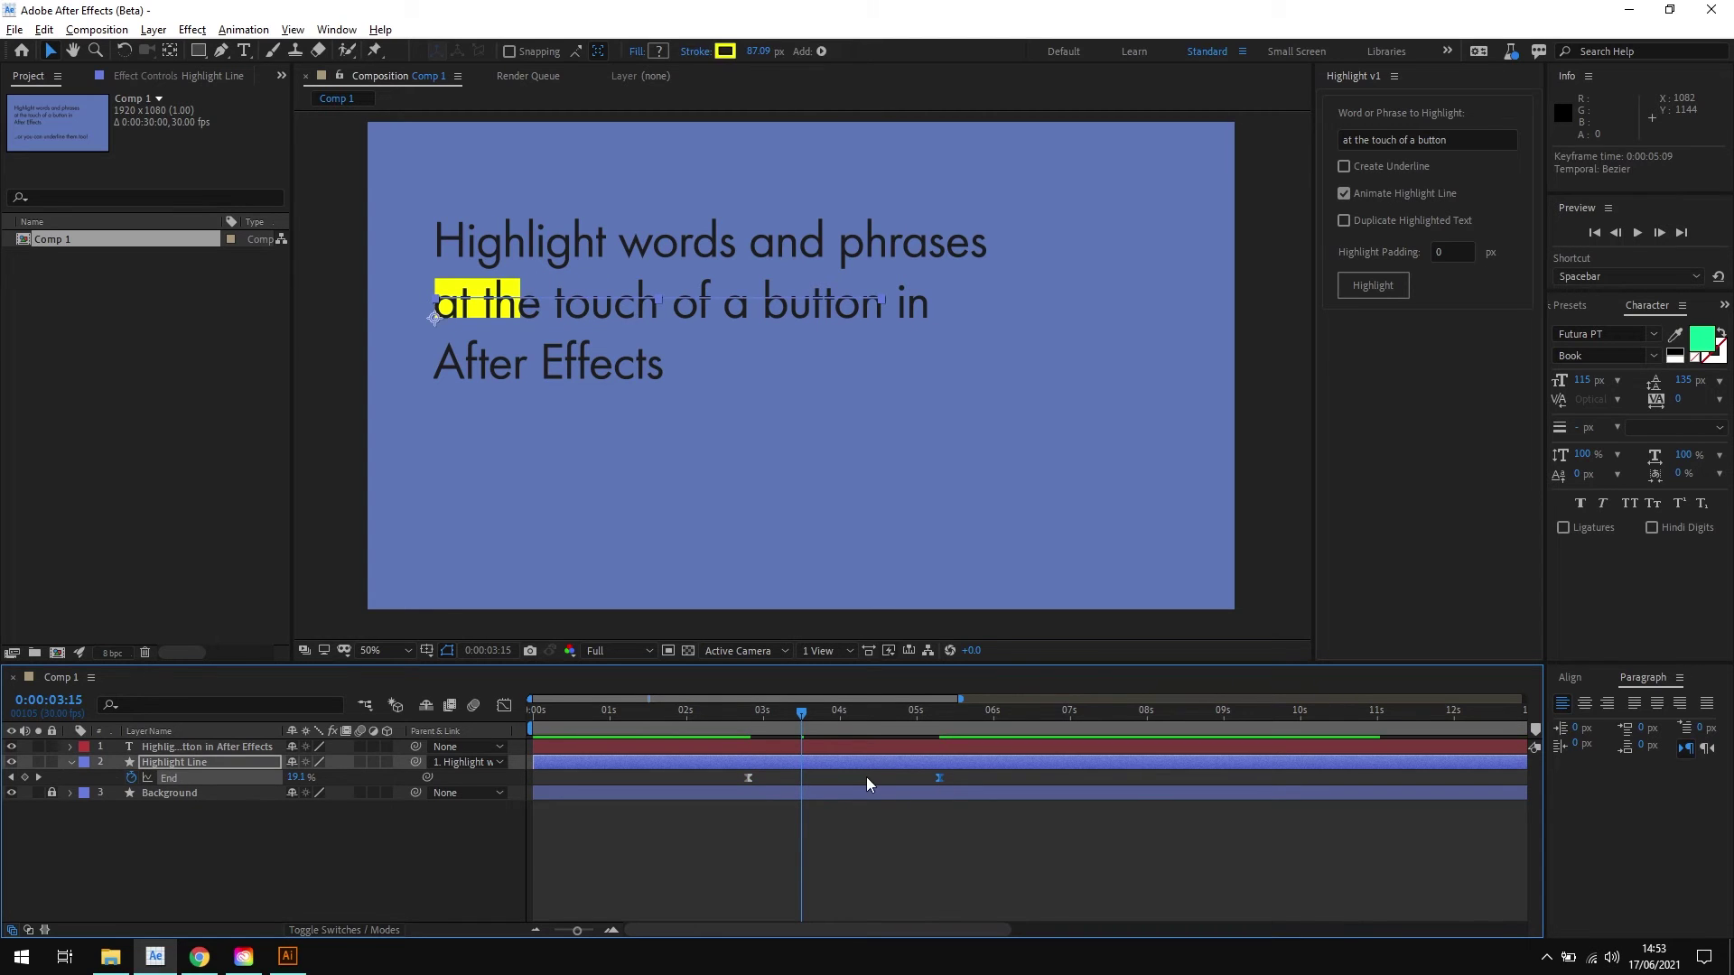
click(865, 776)
drag(809, 715, 963, 717)
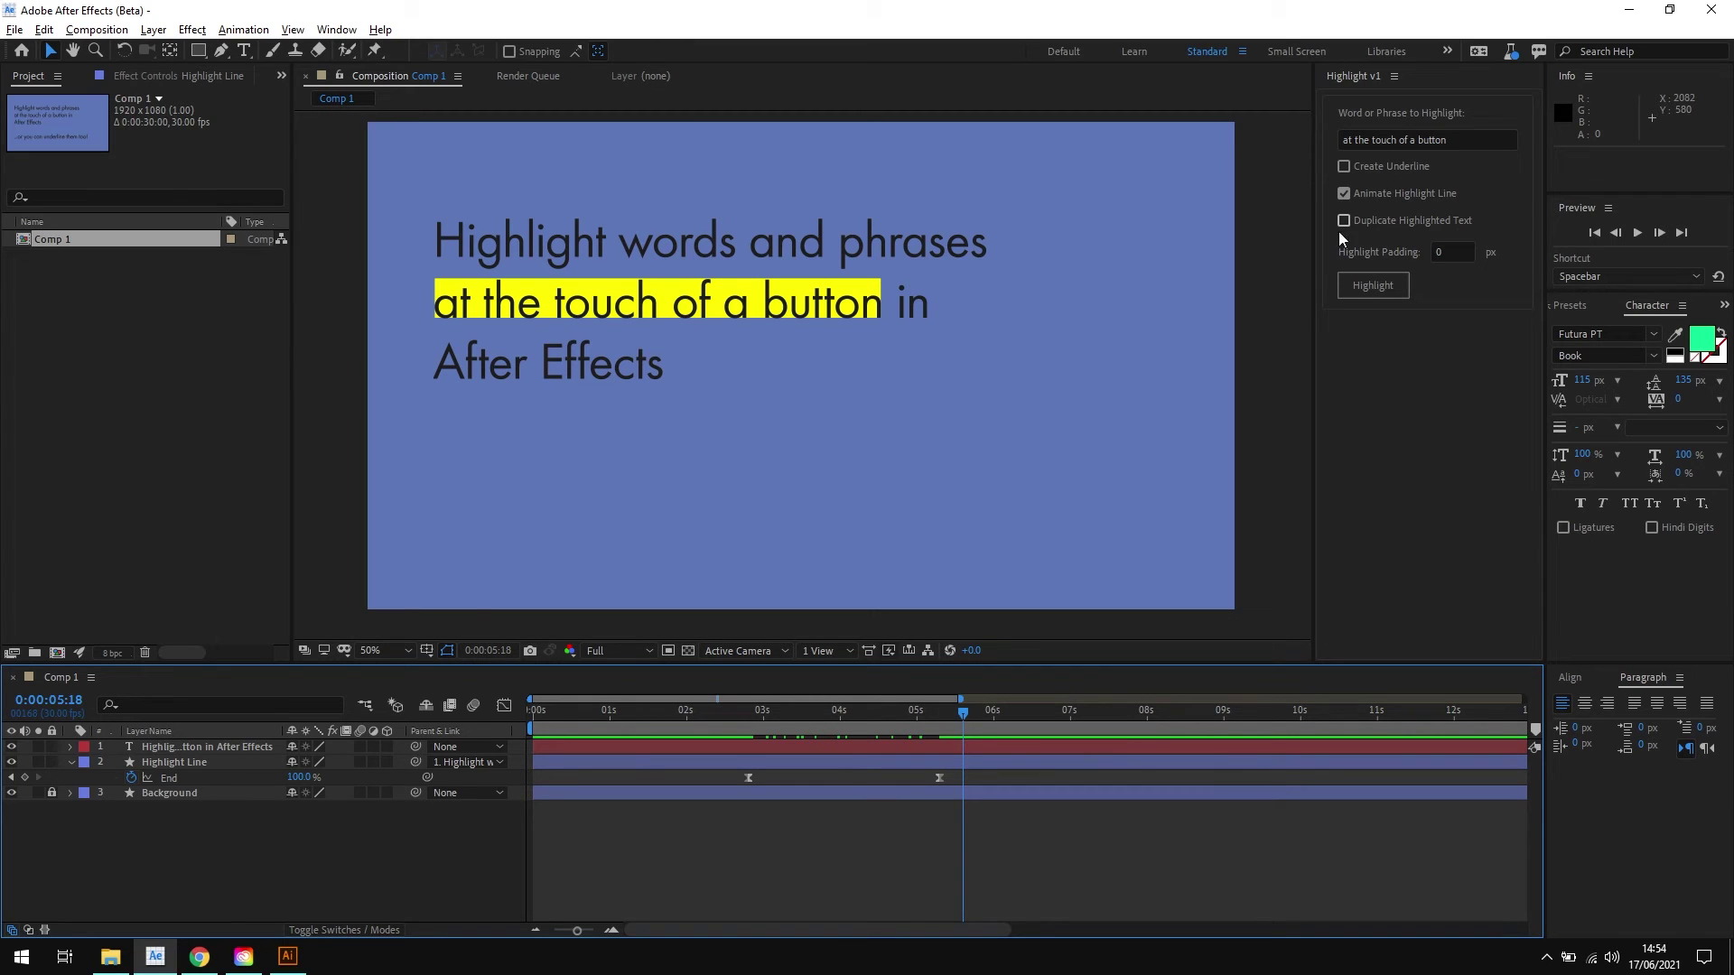
Delete the Highlight Line and regenerate the highlight with Duplicate Highlighted Text enabled.
click(192, 763)
key(Delete)
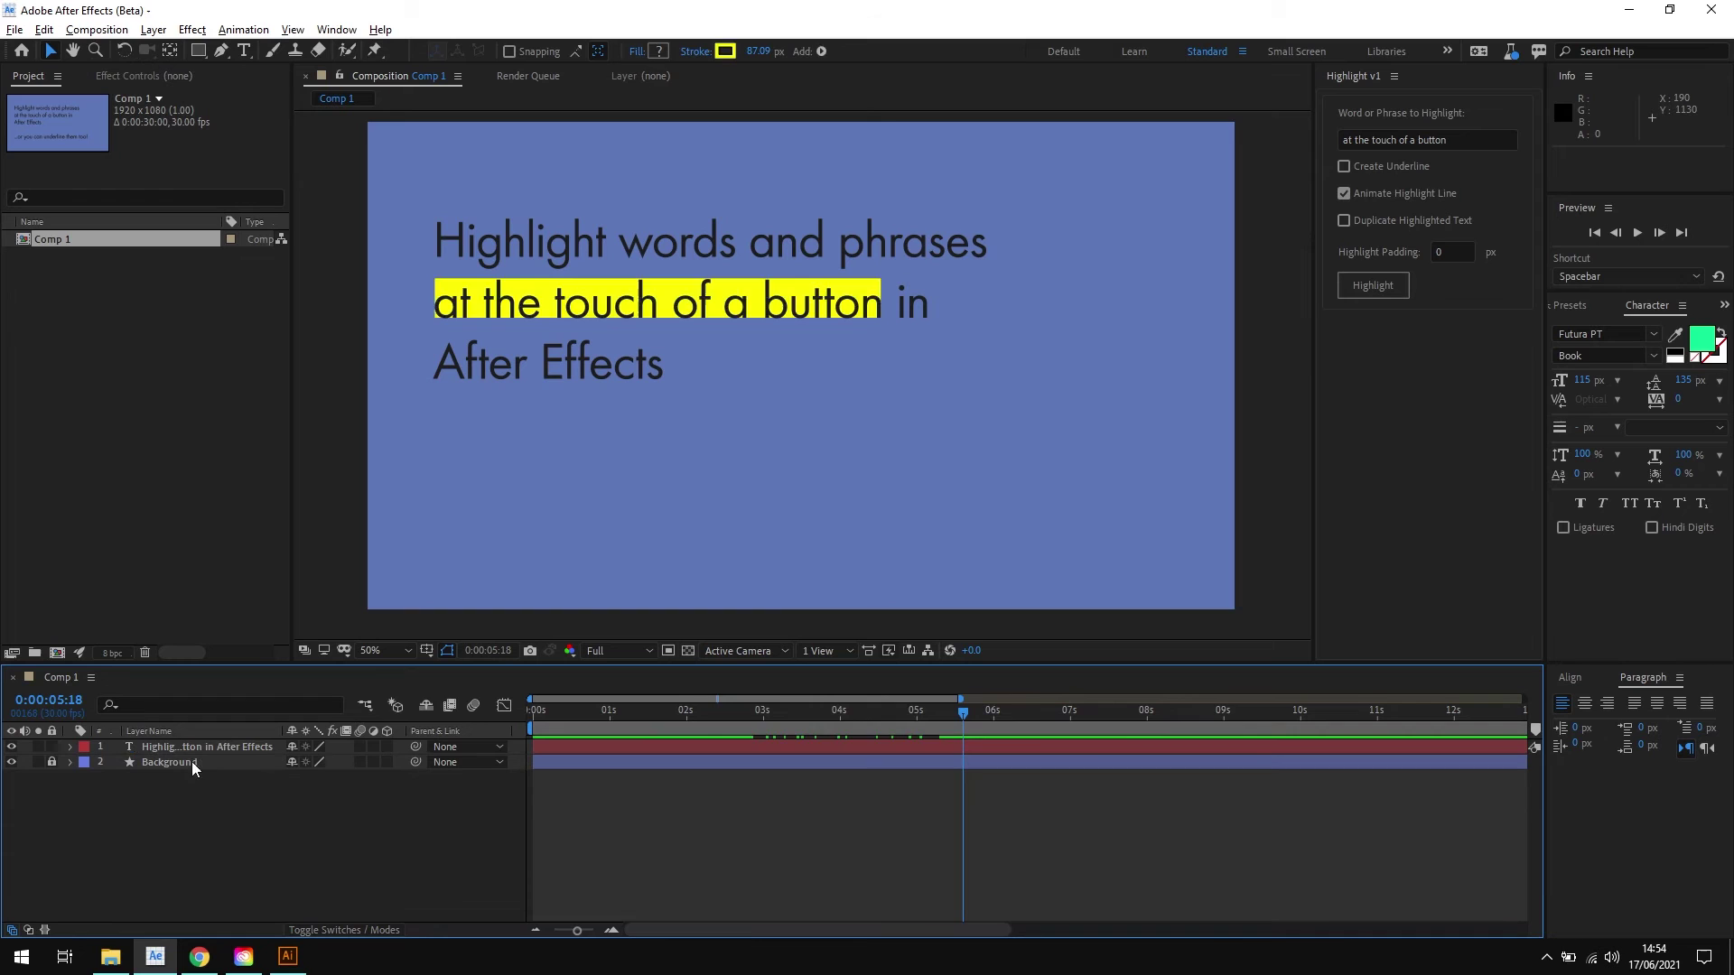
click(819, 288)
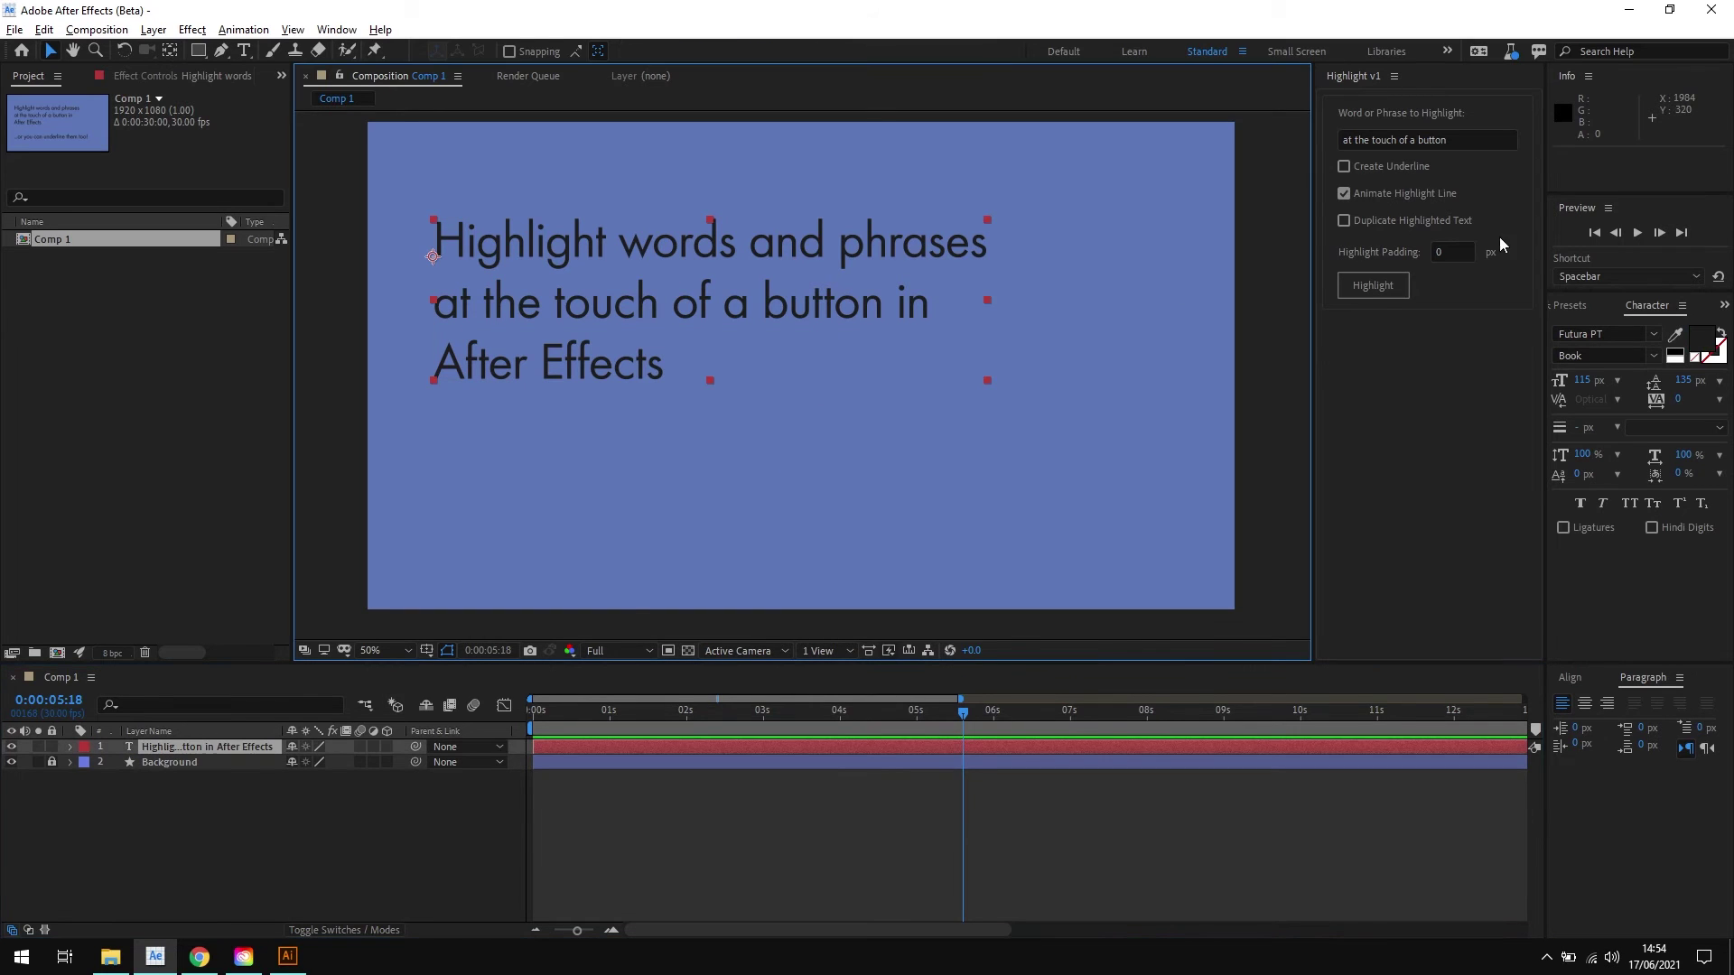
click(1420, 226)
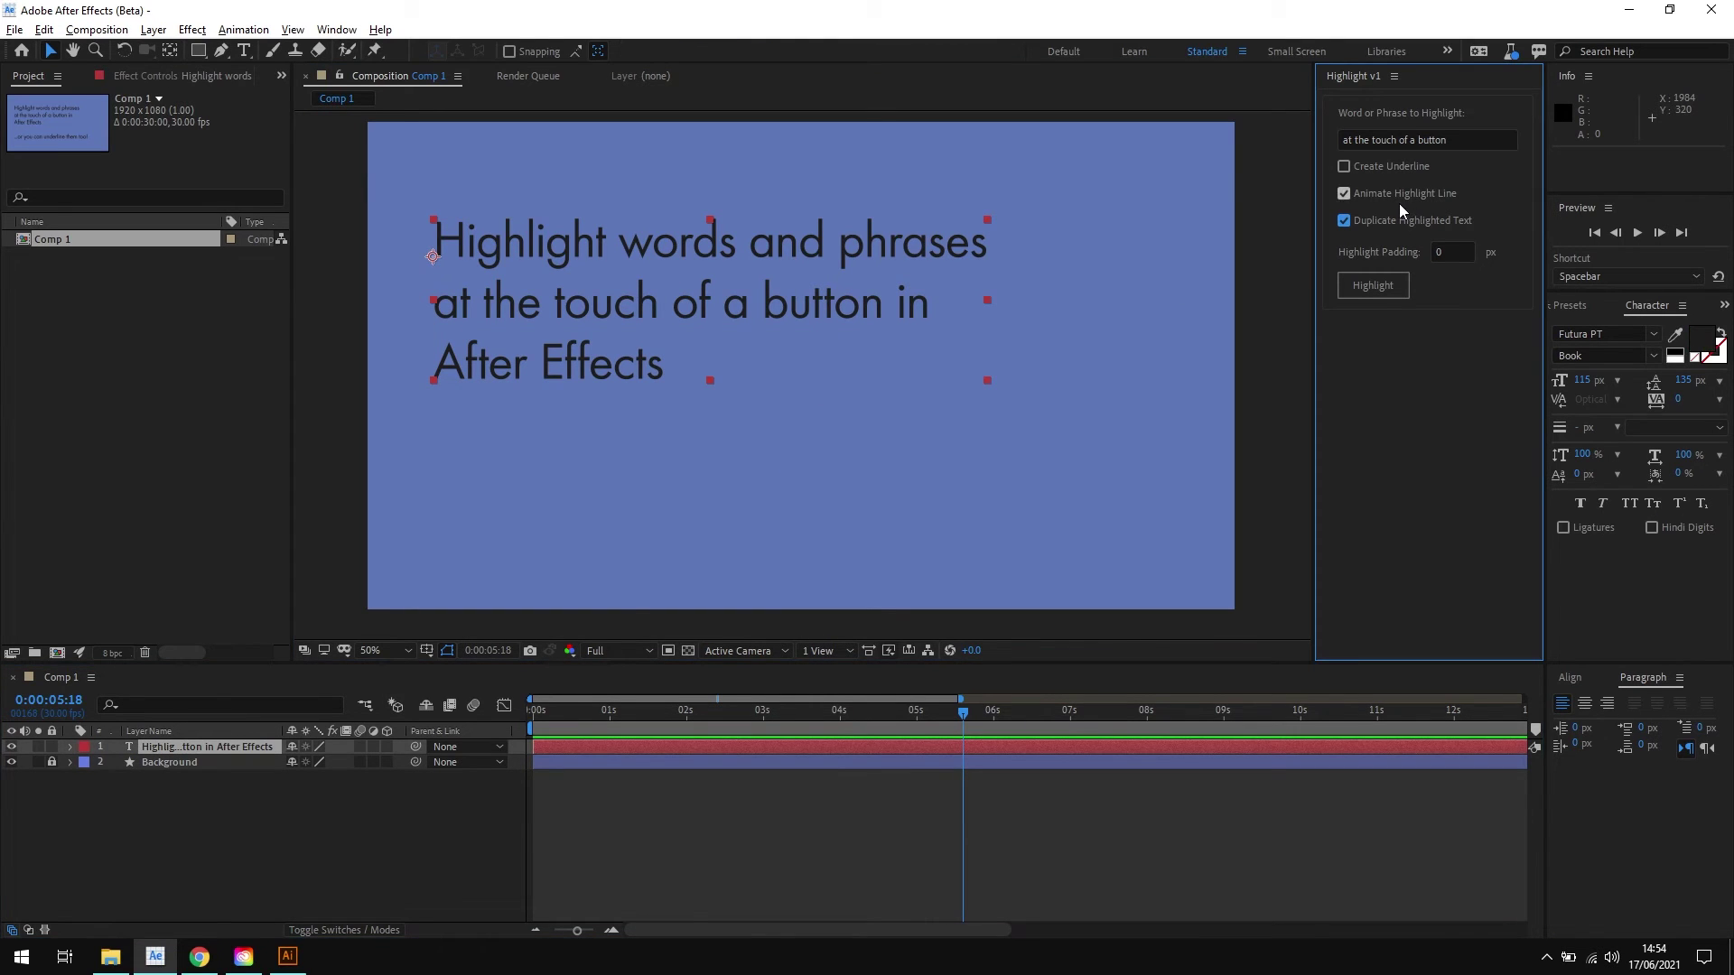
click(1377, 287)
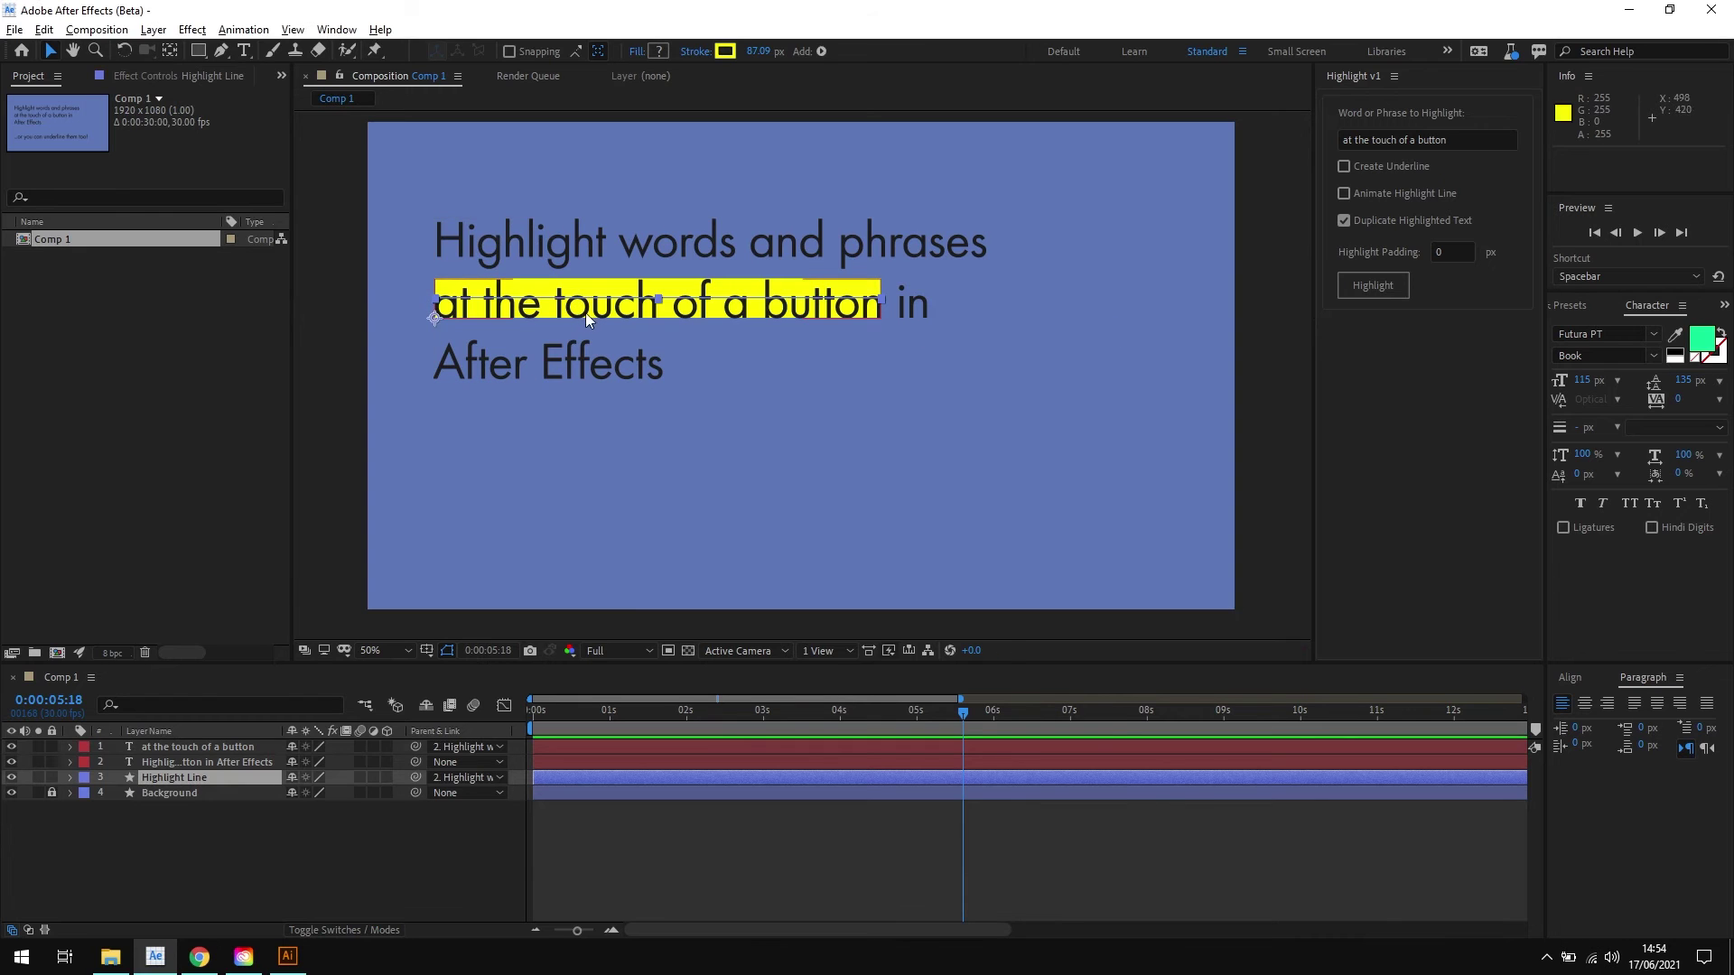
Solo the duplicated phrase and Background layers to check the result, then unsolo them.
click(192, 748)
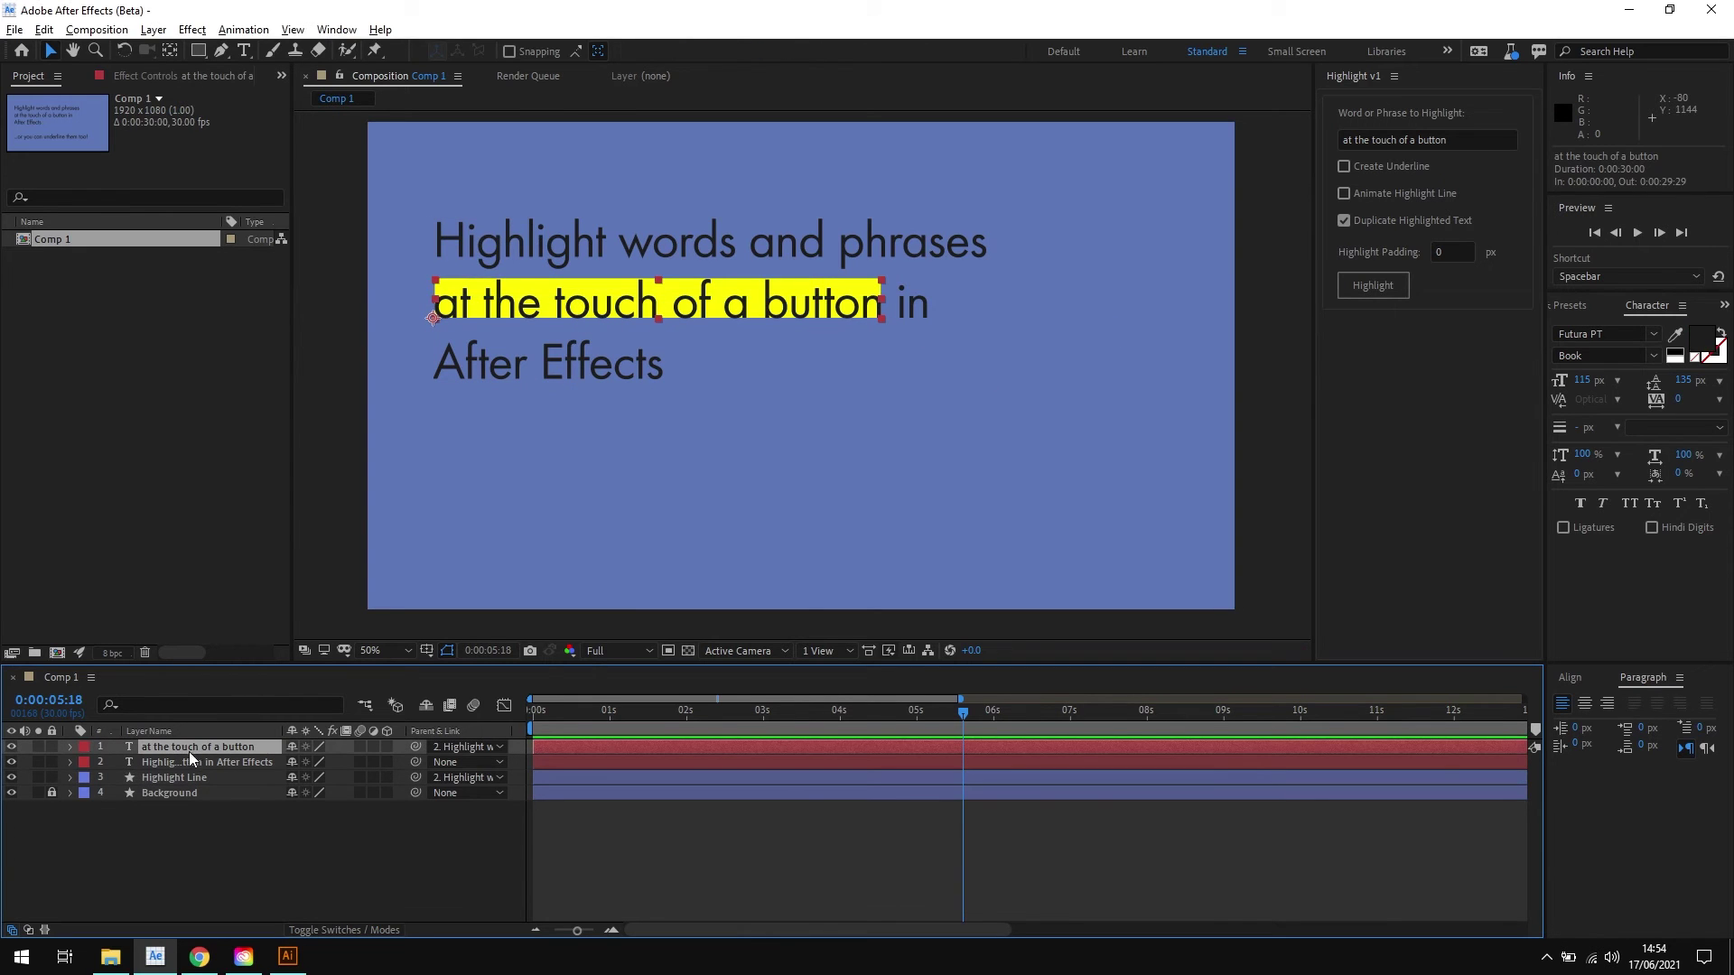
click(38, 746)
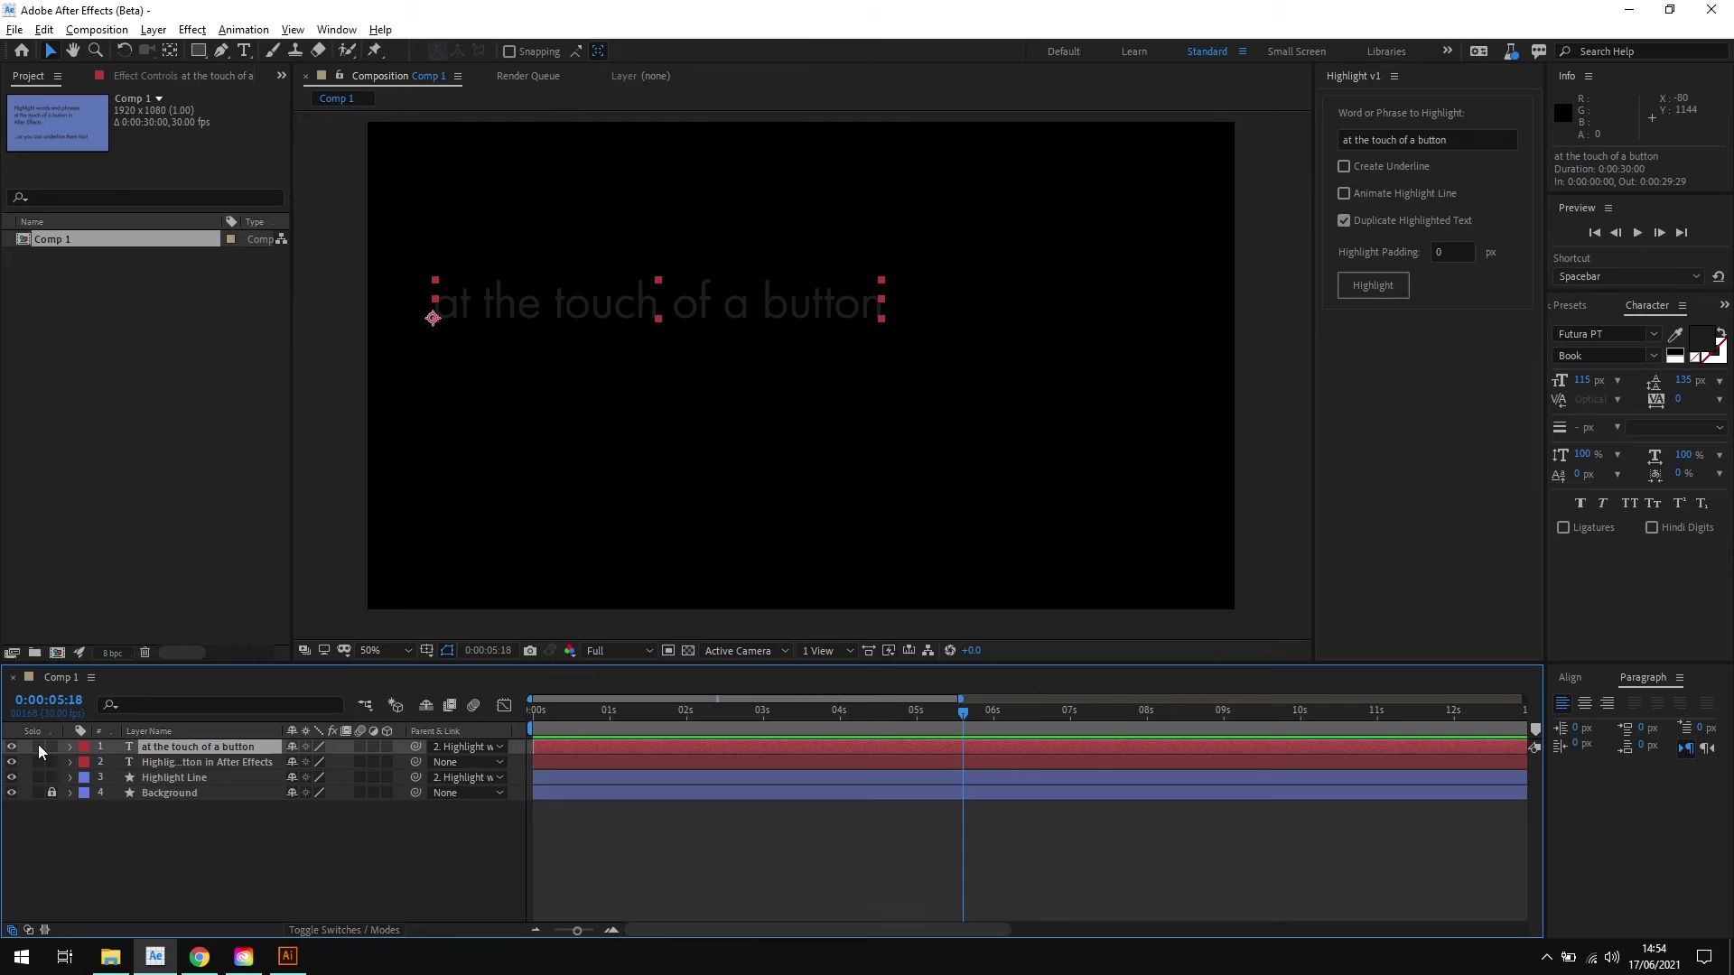
click(40, 746)
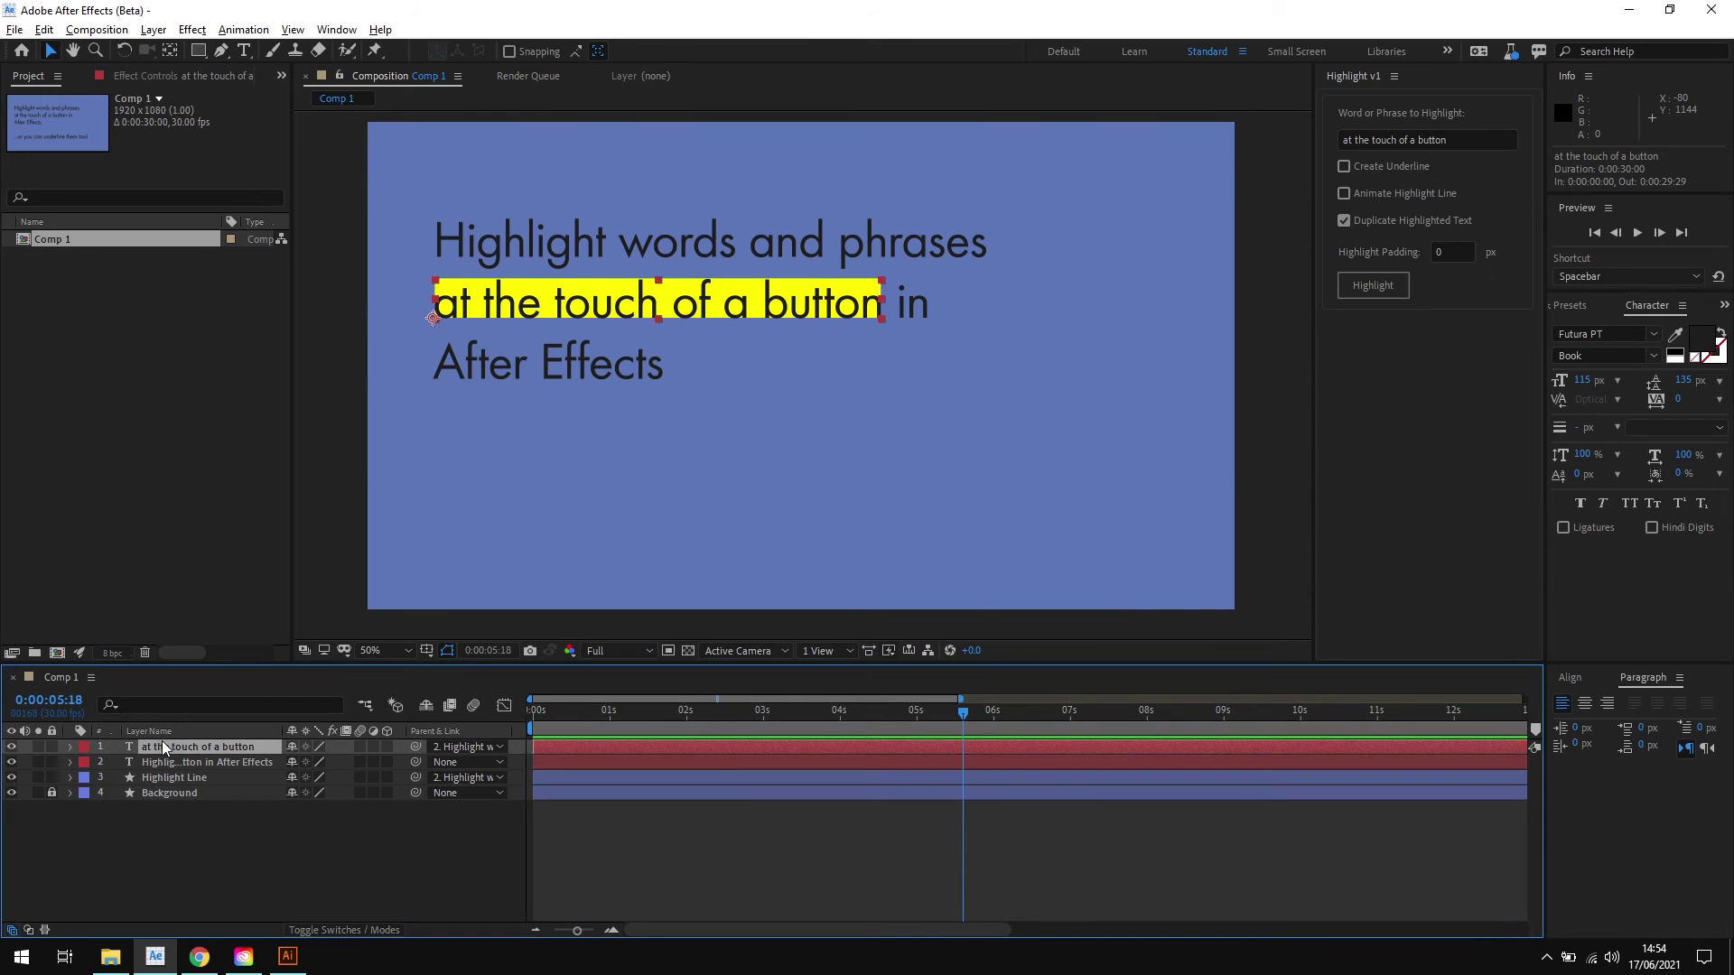
click(39, 792)
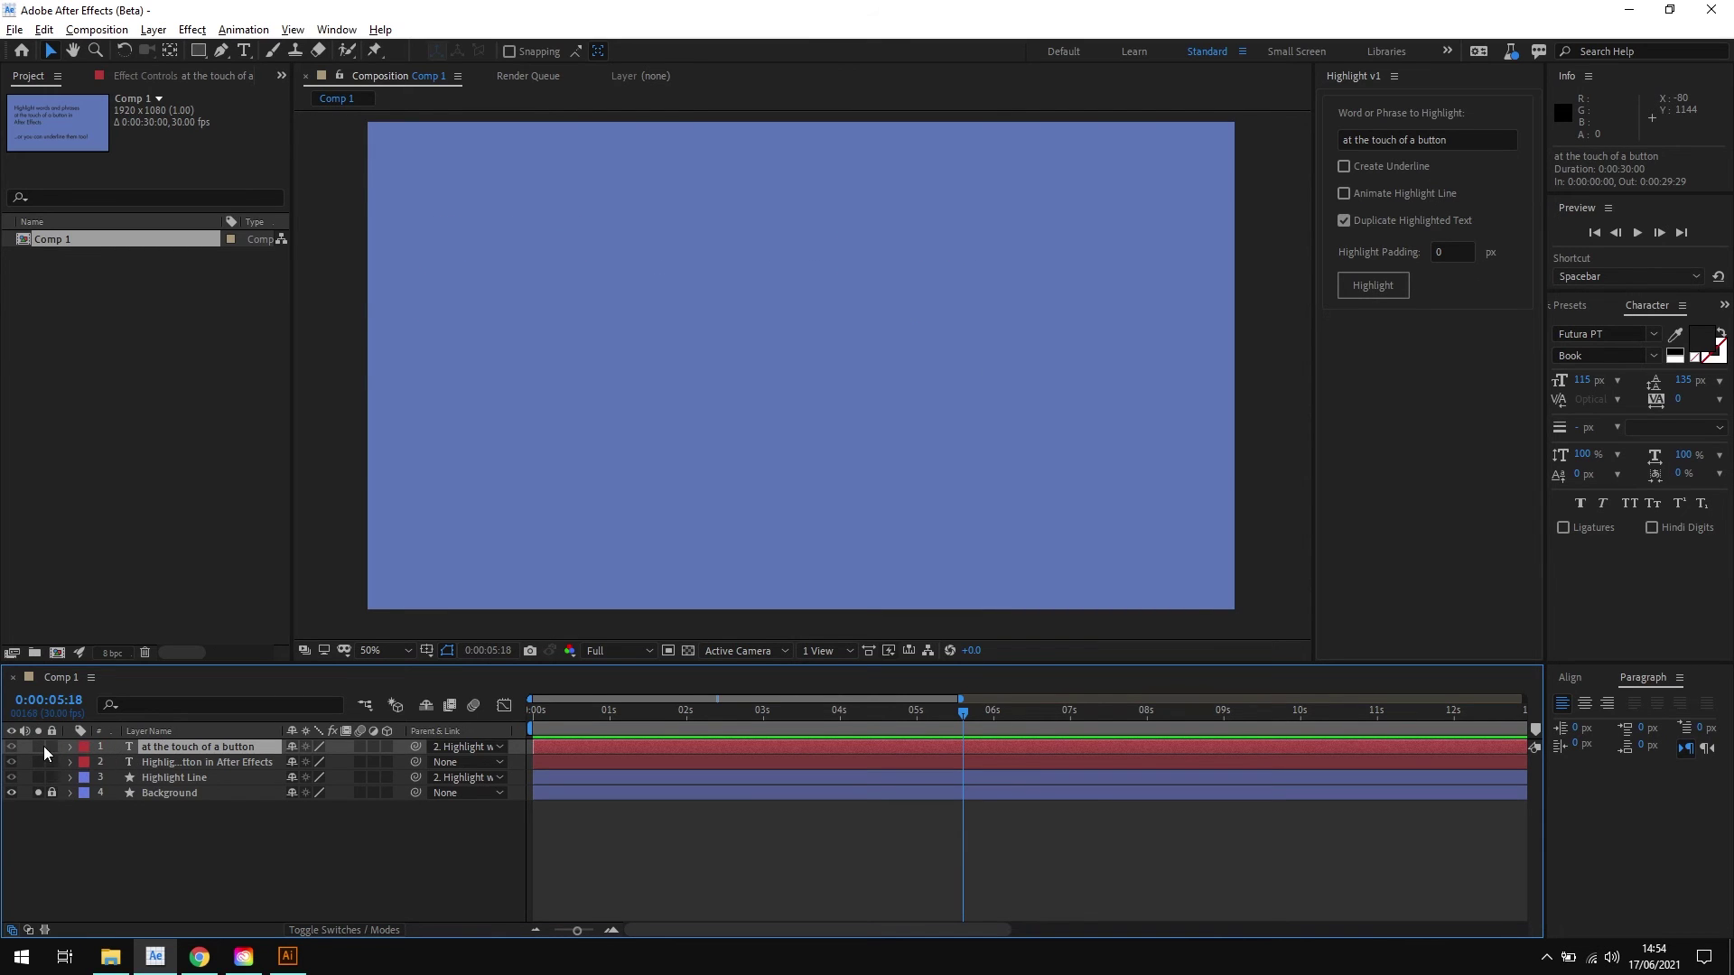
click(40, 746)
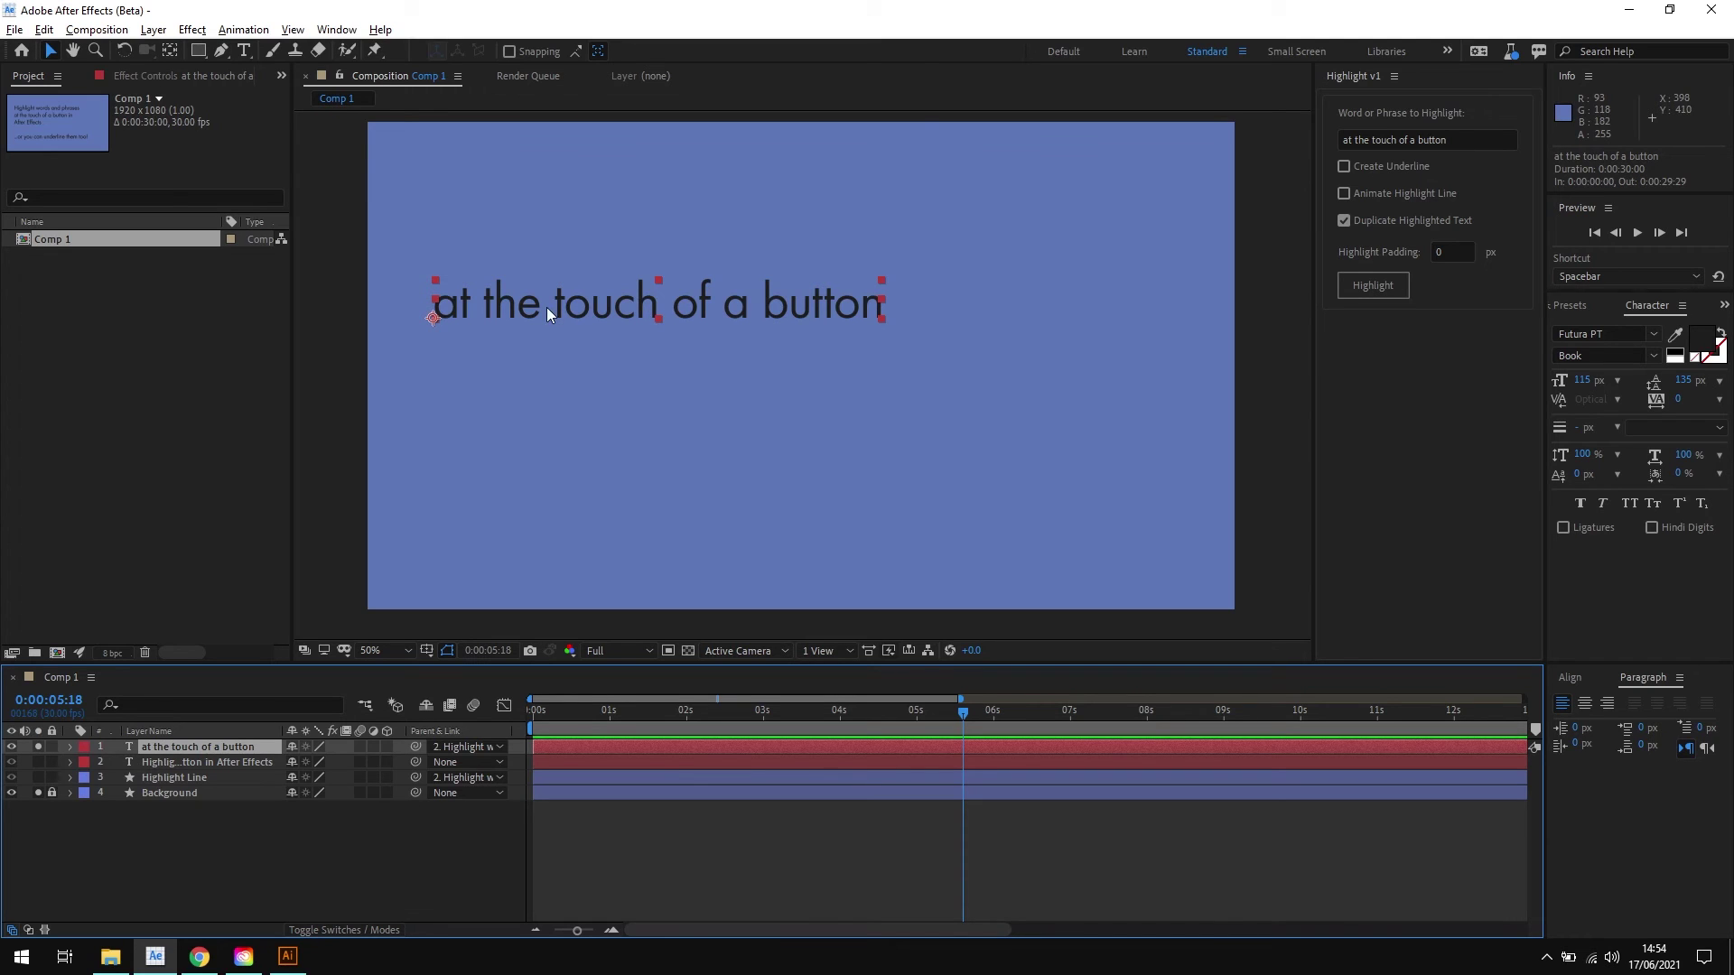
click(39, 748)
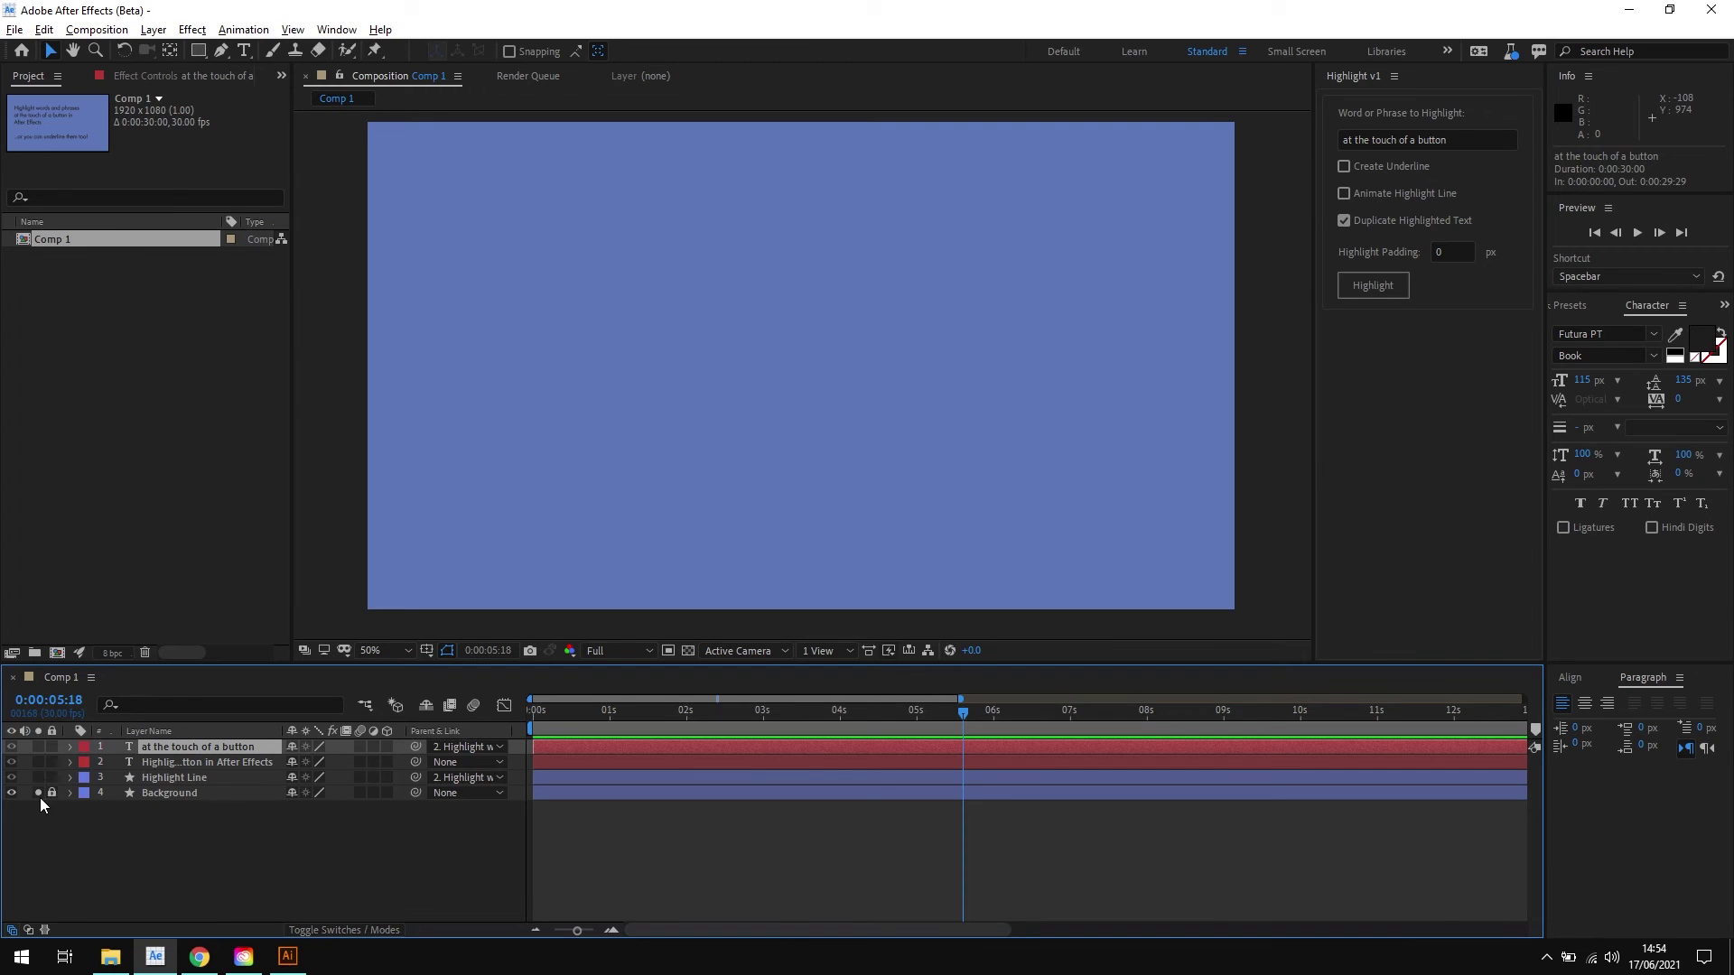
click(38, 793)
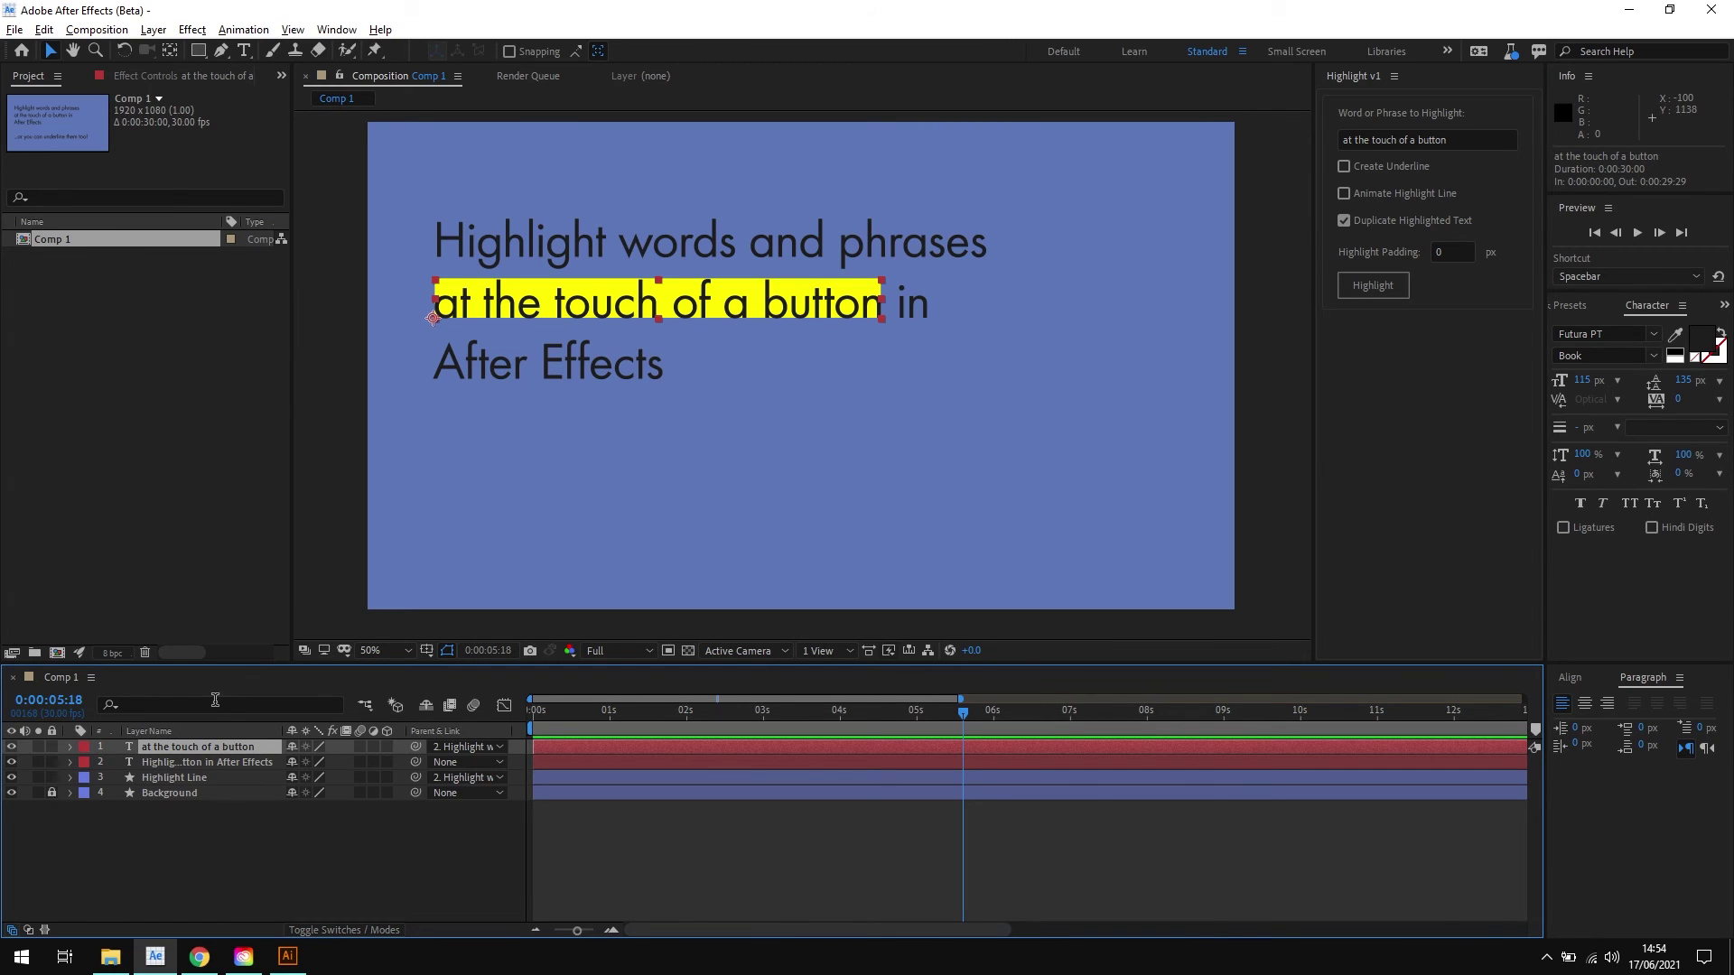
click(1703, 335)
mouse_move(1040, 447)
mouse_down()
mouse_move(1050, 375)
mouse_move(1019, 399)
mouse_move(1050, 359)
mouse_up()
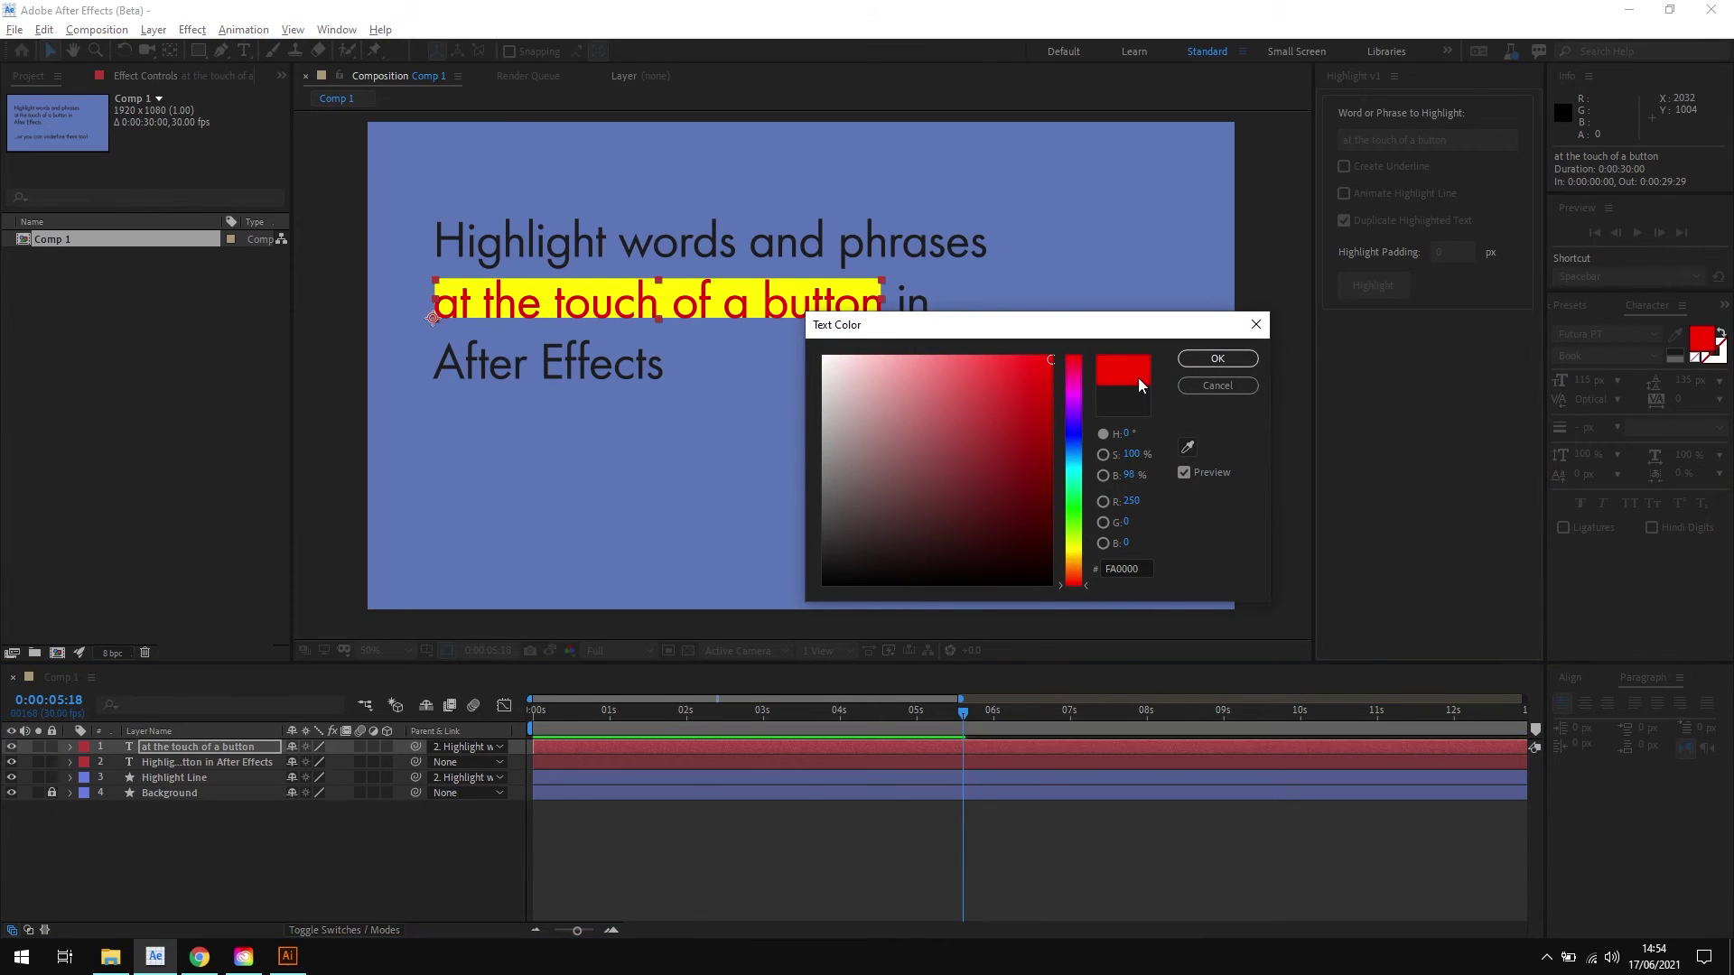
mouse_move(1078, 452)
mouse_down()
mouse_move(1066, 524)
mouse_move(1055, 475)
mouse_move(1077, 425)
mouse_up()
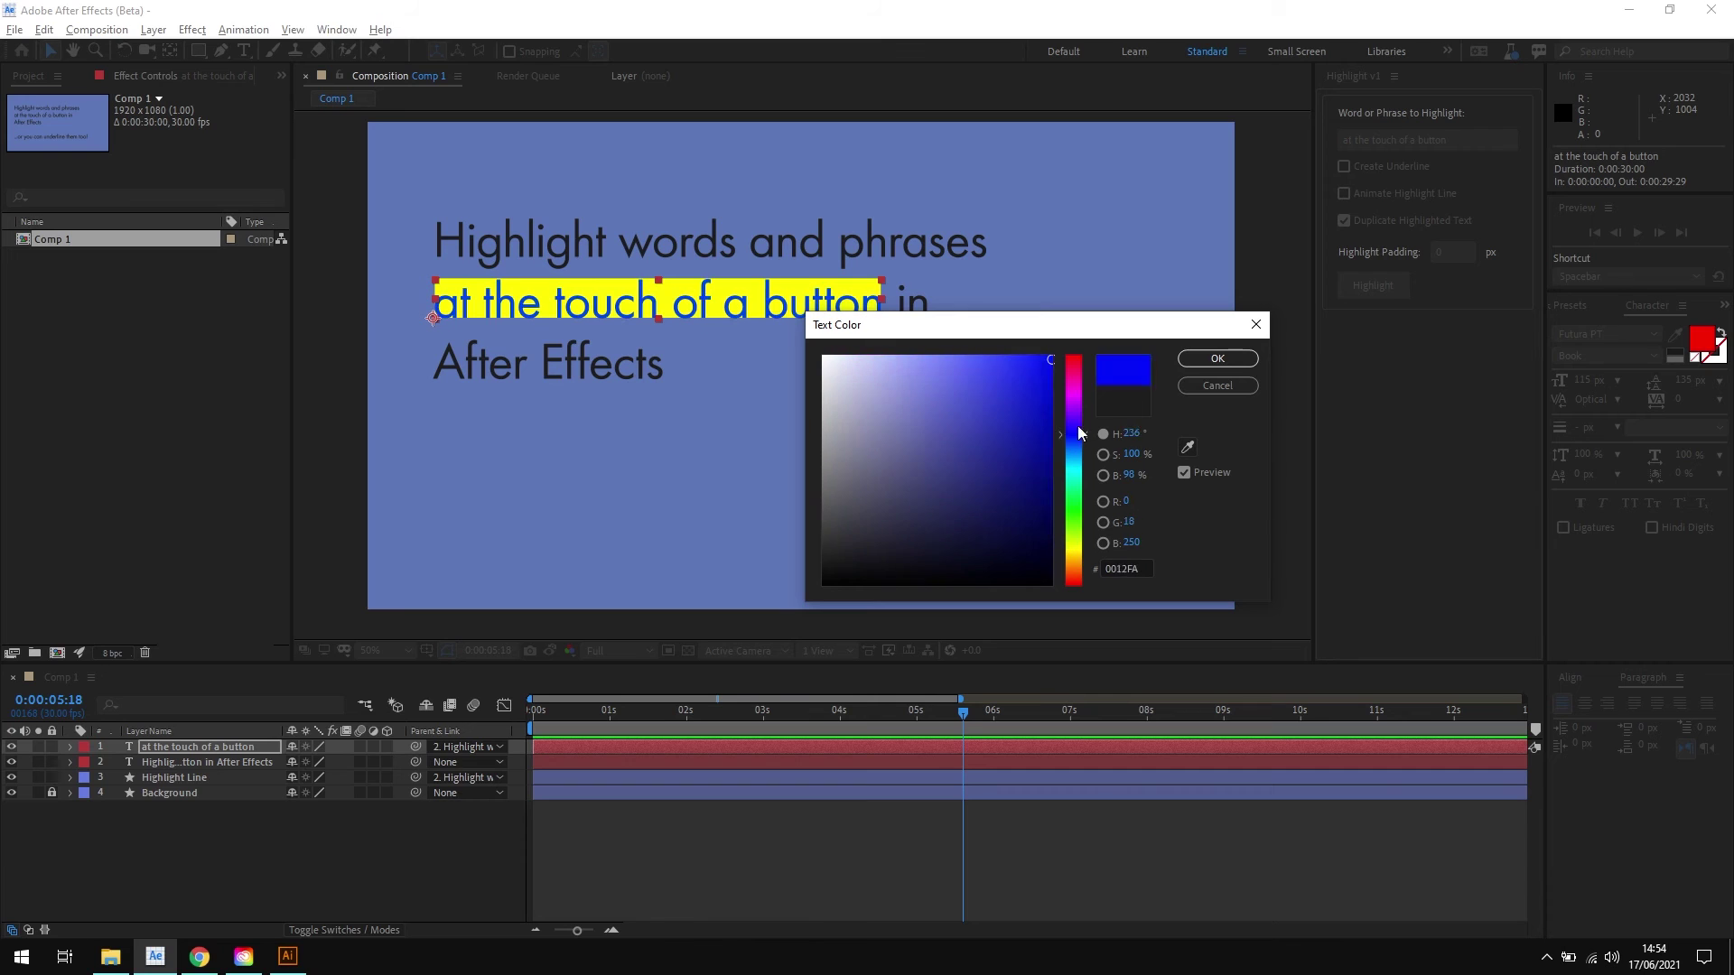
click(1217, 385)
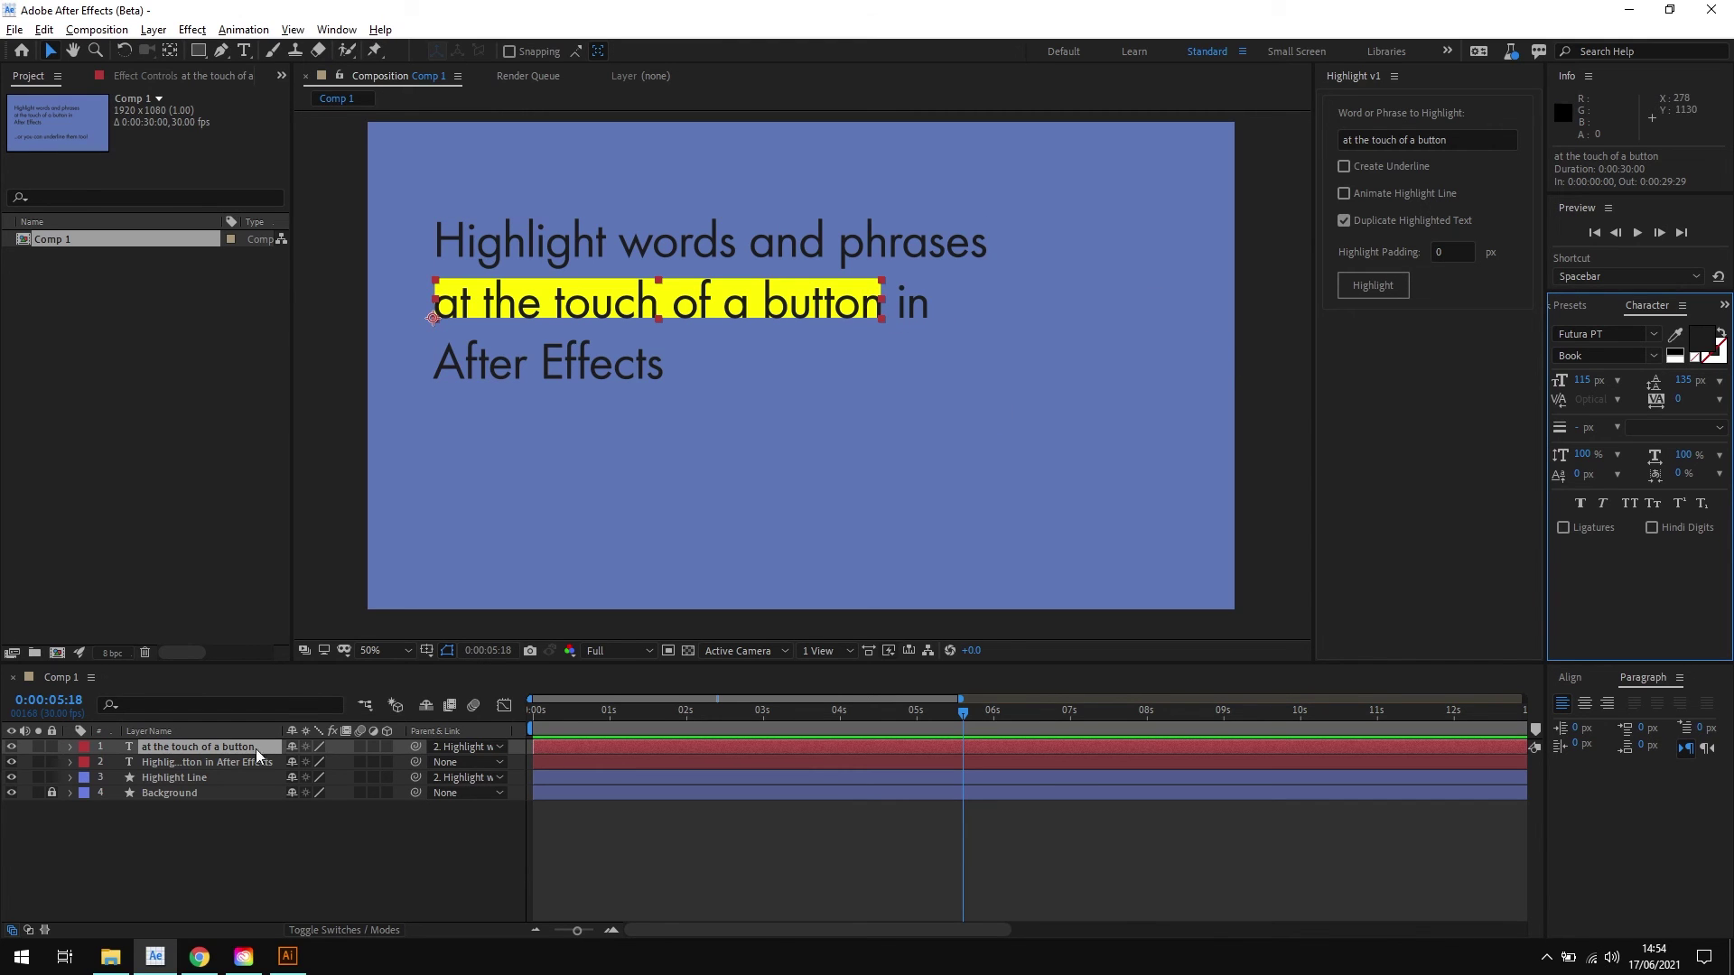
Delete the duplicate and Highlight Line layers, then rebuild the highlight with Highlight Padding 20.
ctrl+click(198, 778)
key(Delete)
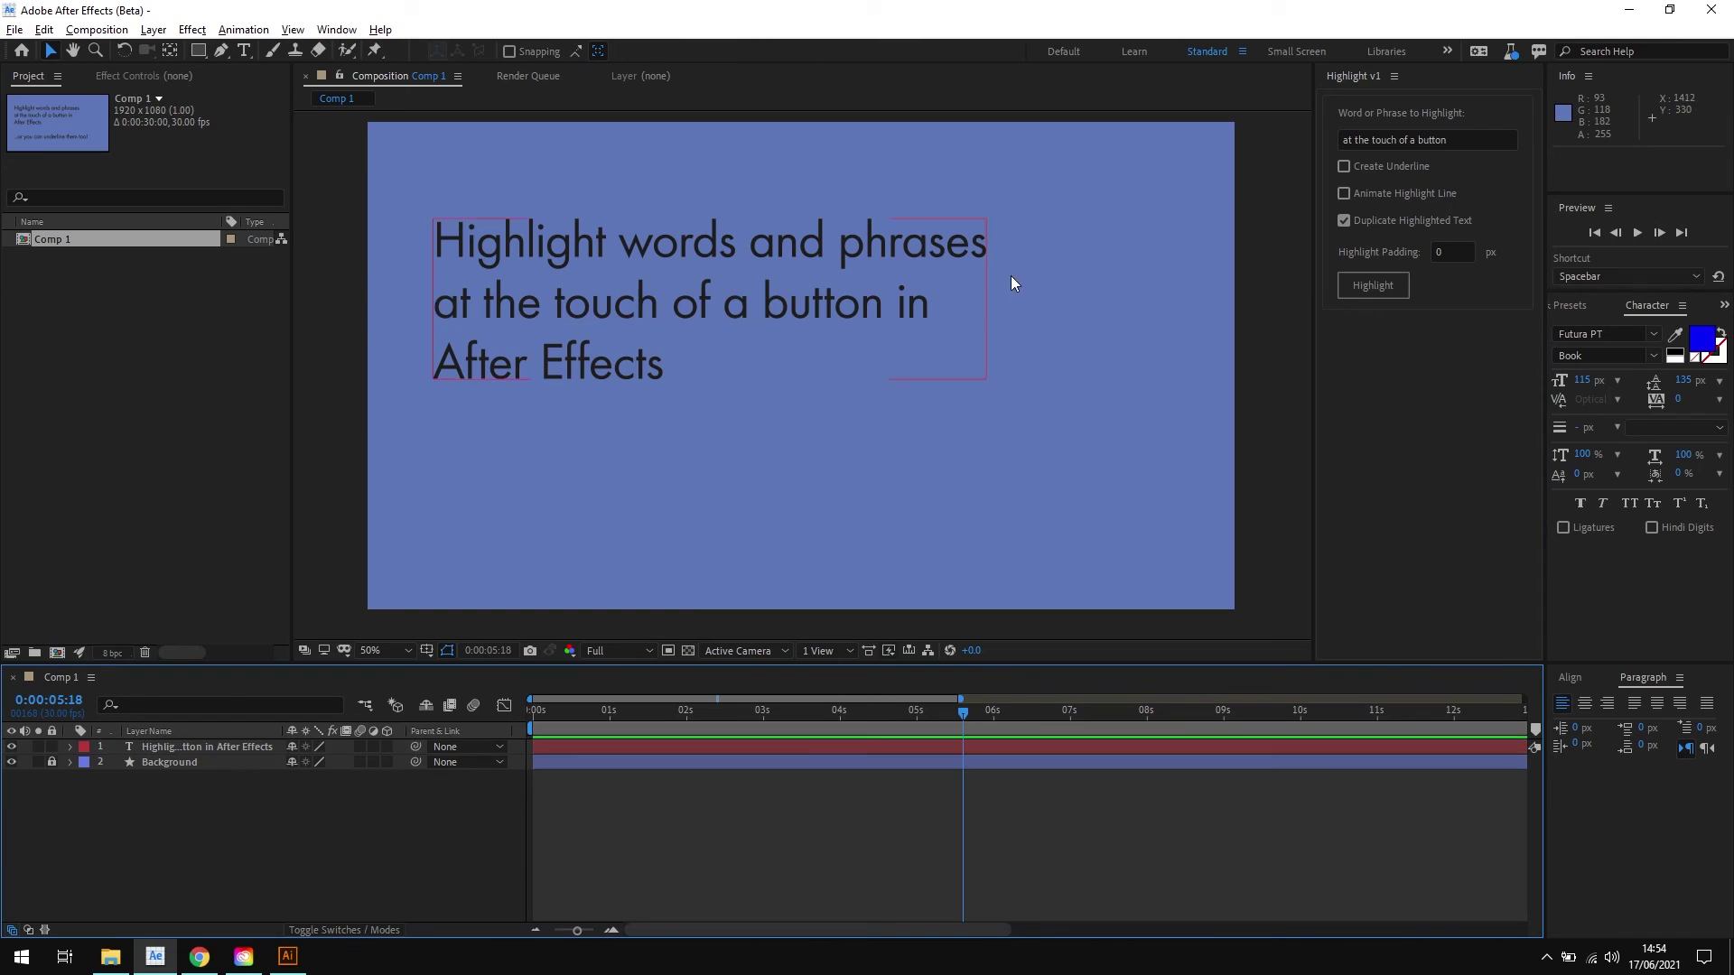
click(843, 294)
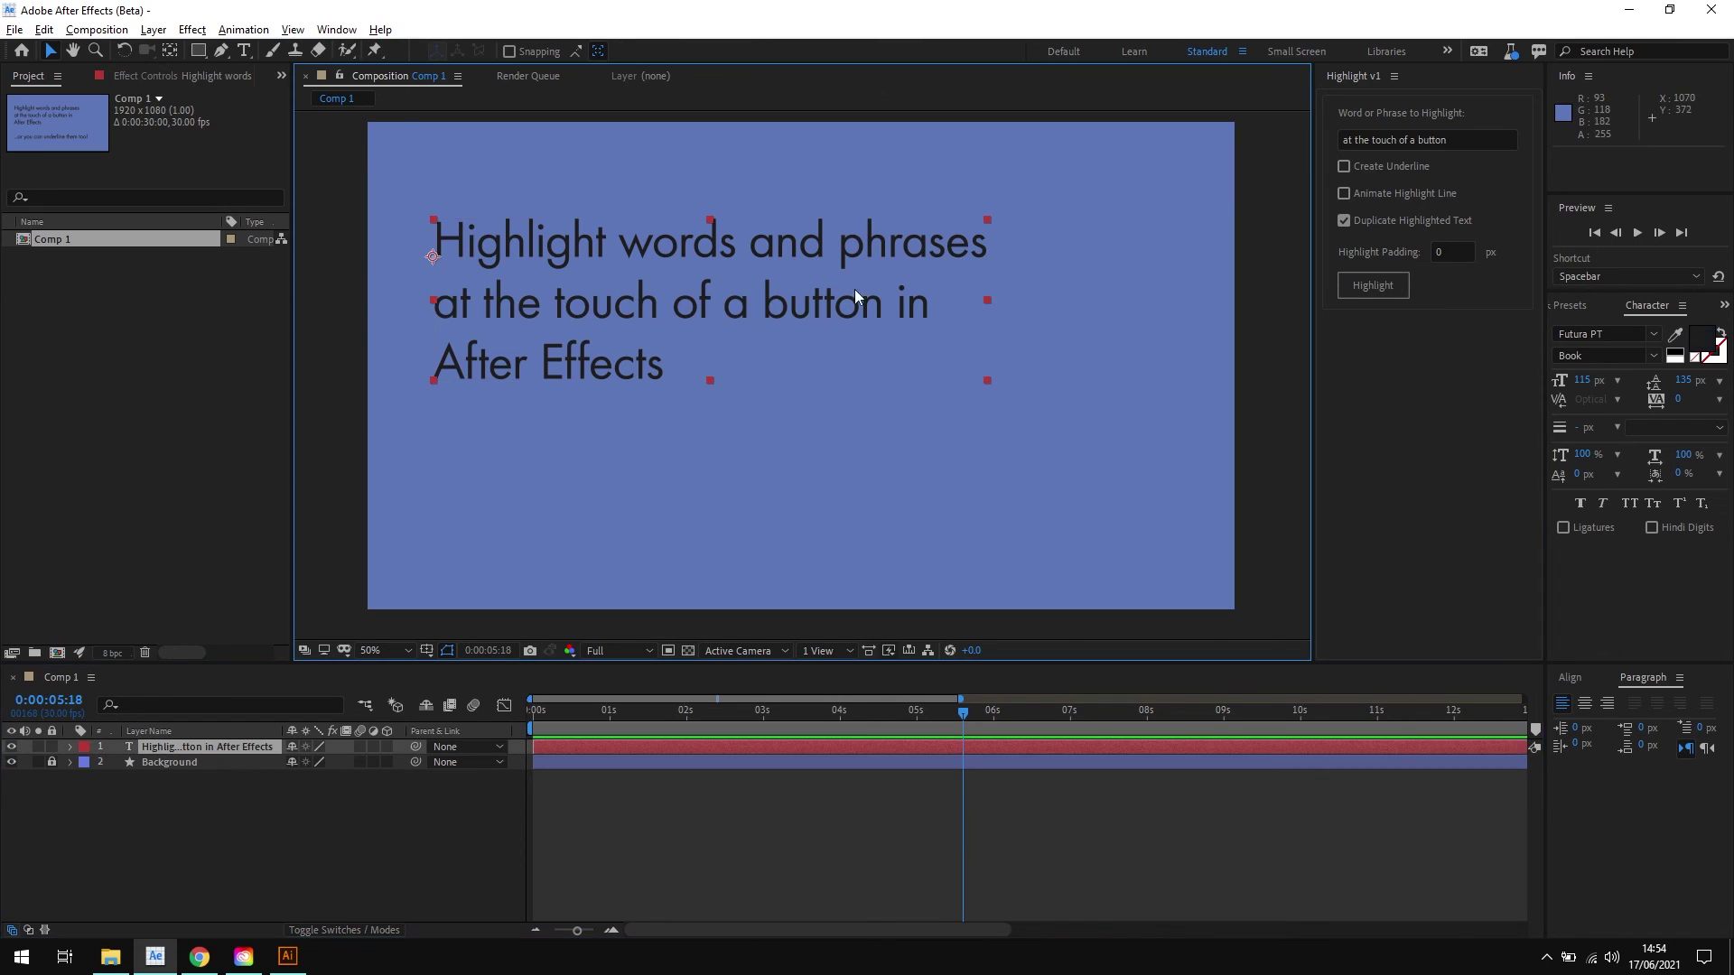
click(1456, 252)
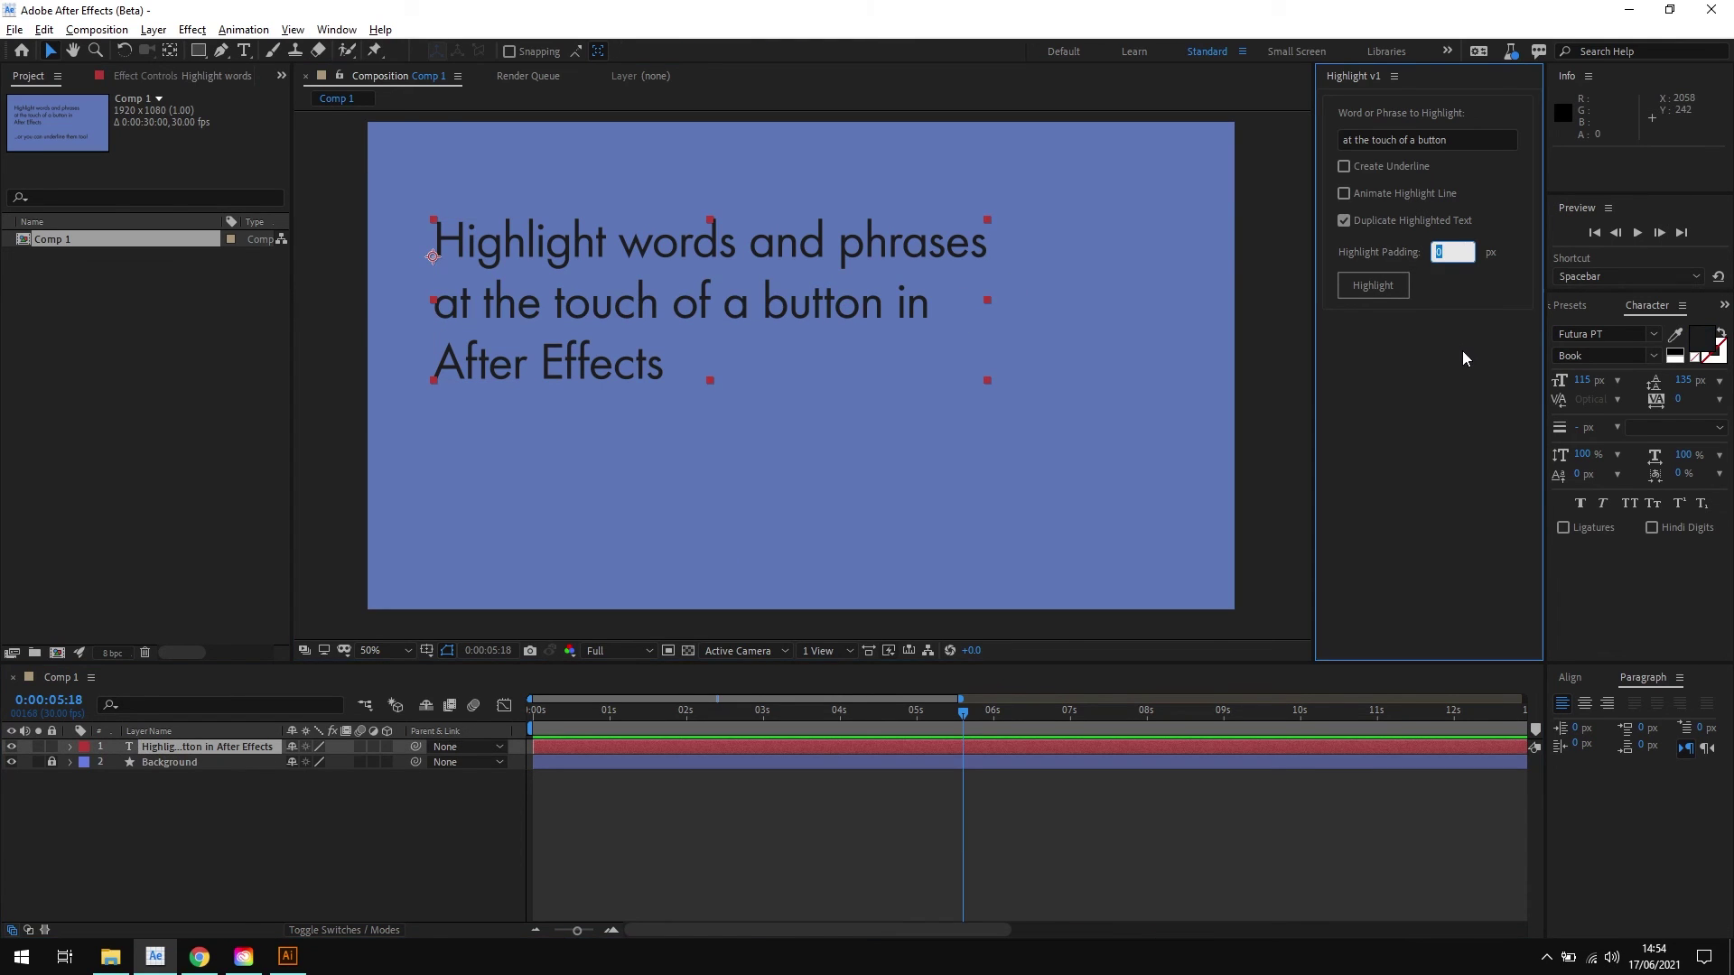
text(20)
click(1382, 286)
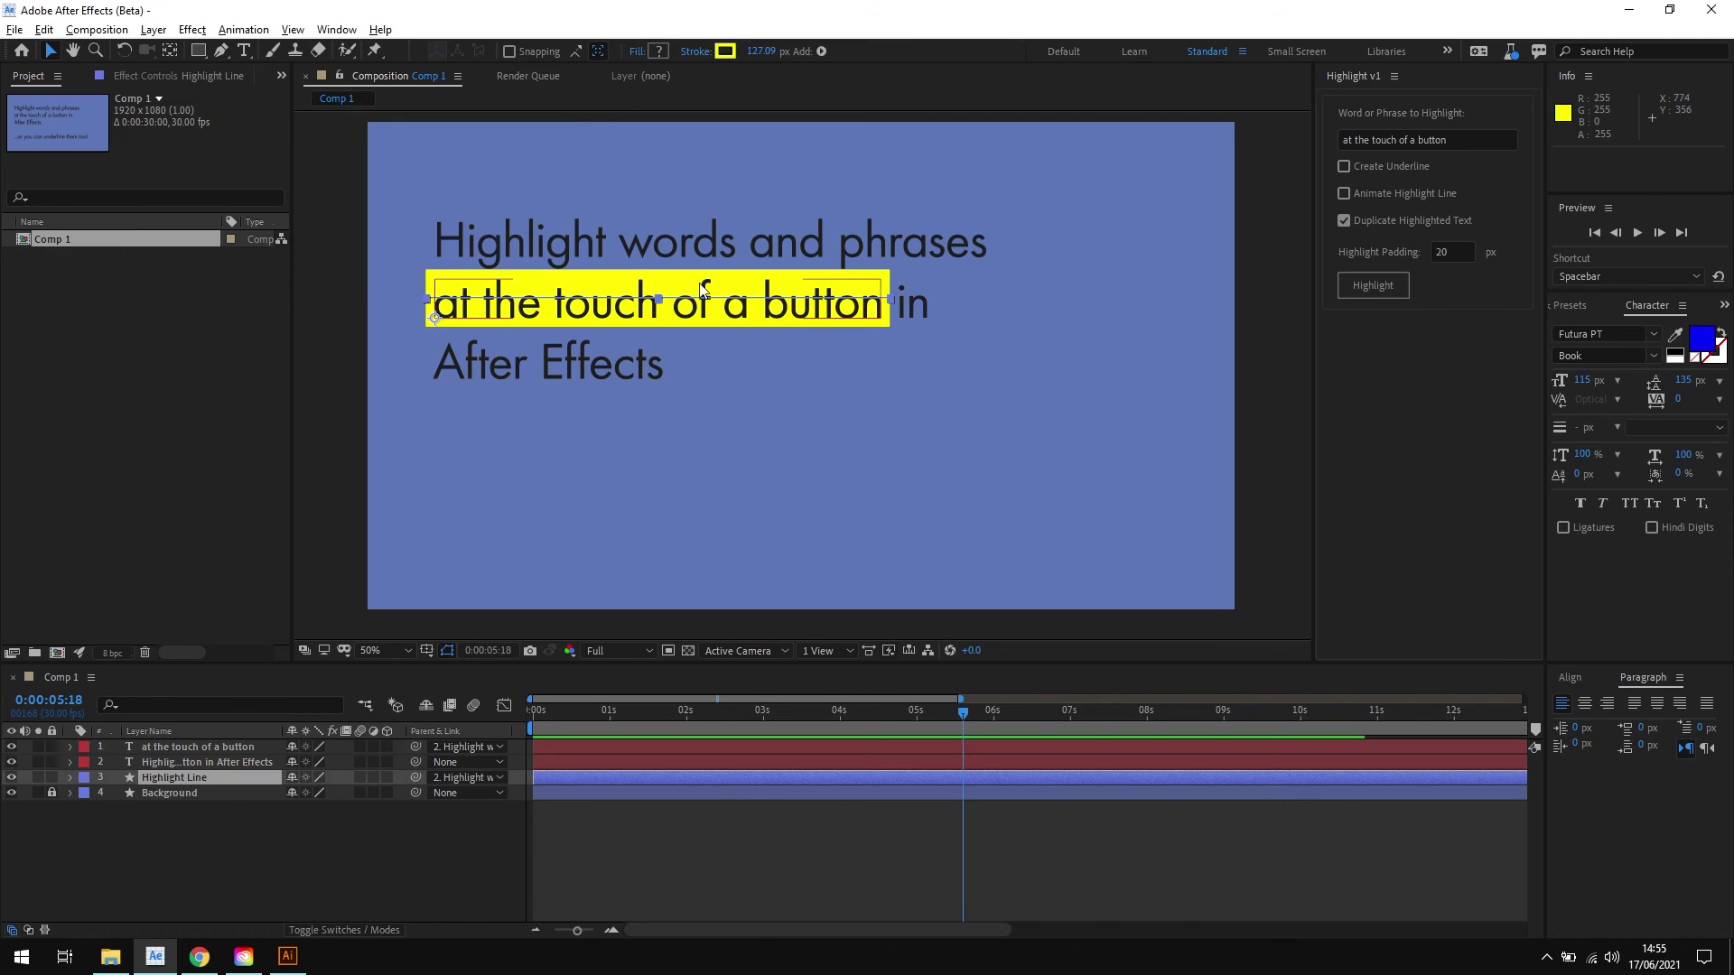
click(799, 396)
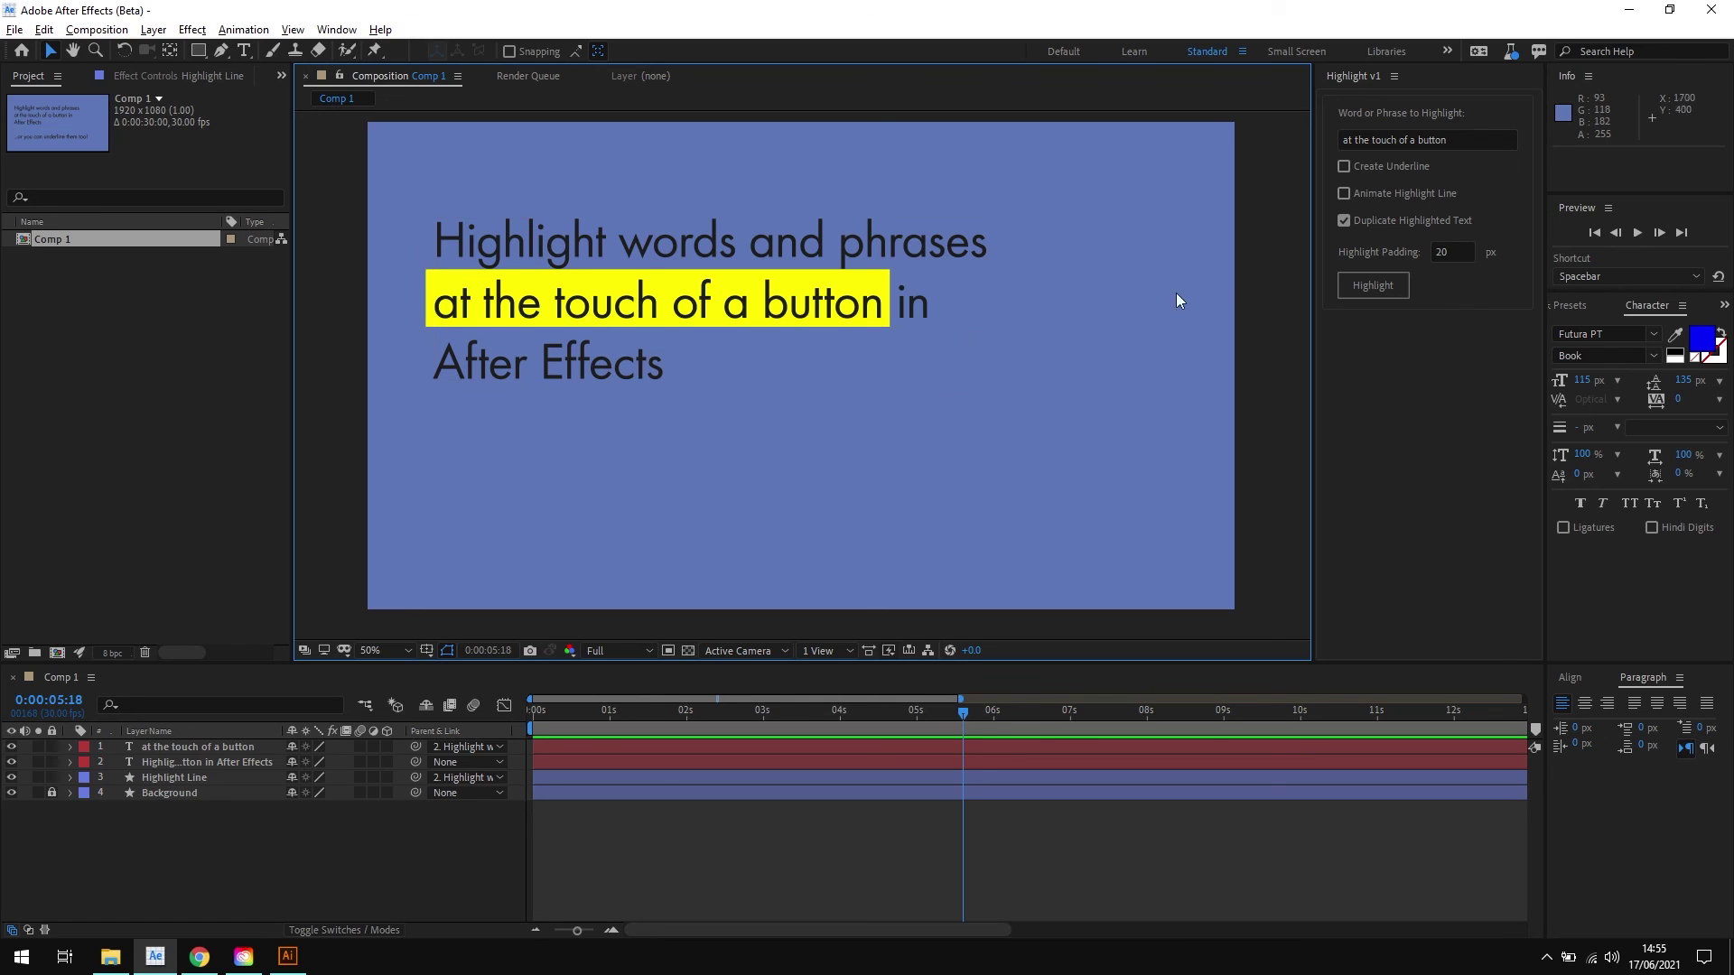
Untick Duplicate Highlighted Text and tick Create Underline and Animate Highlight Line.
click(1411, 224)
click(1406, 171)
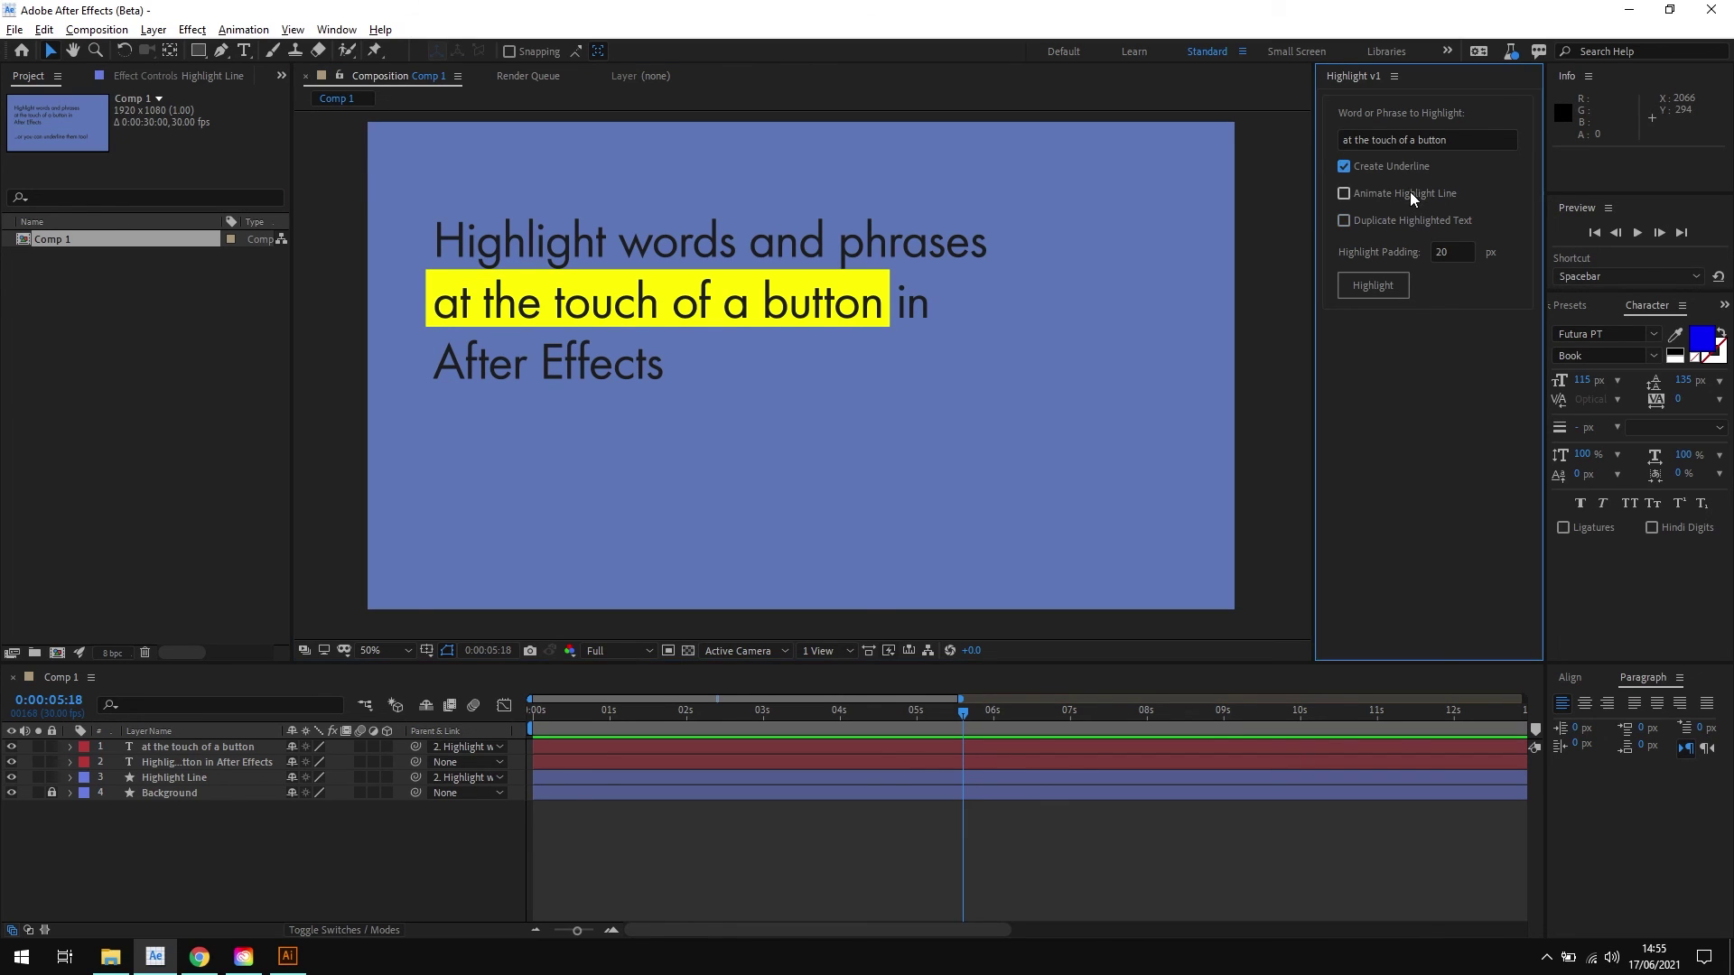
click(1410, 193)
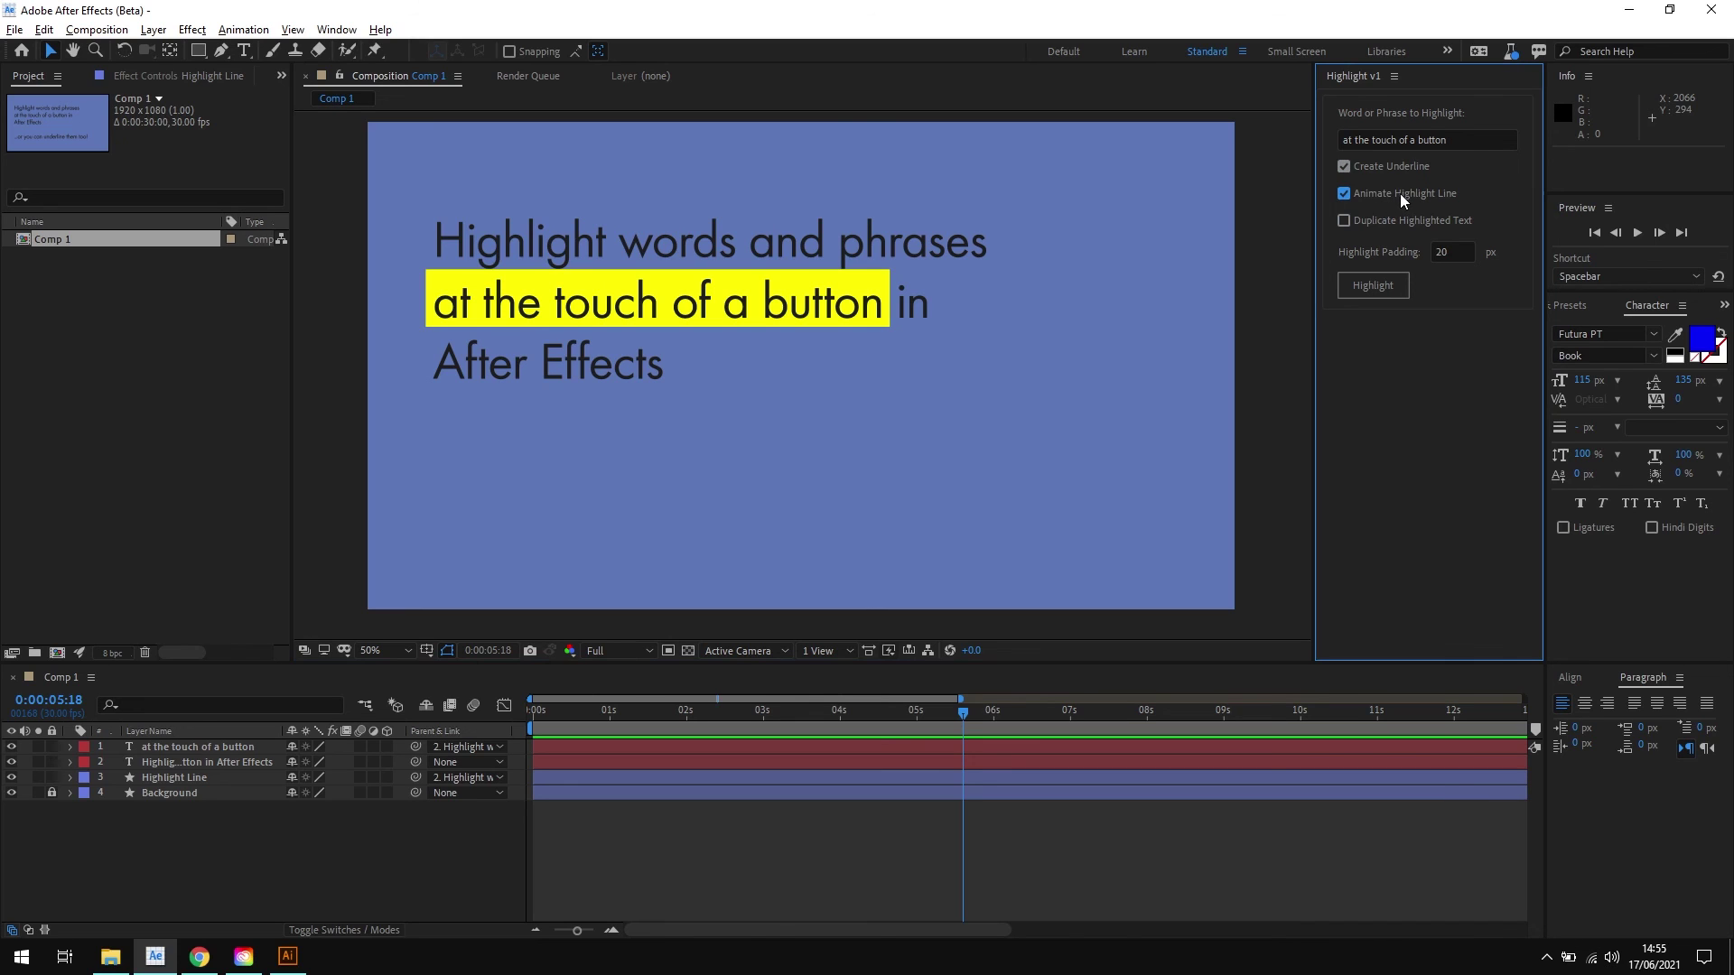